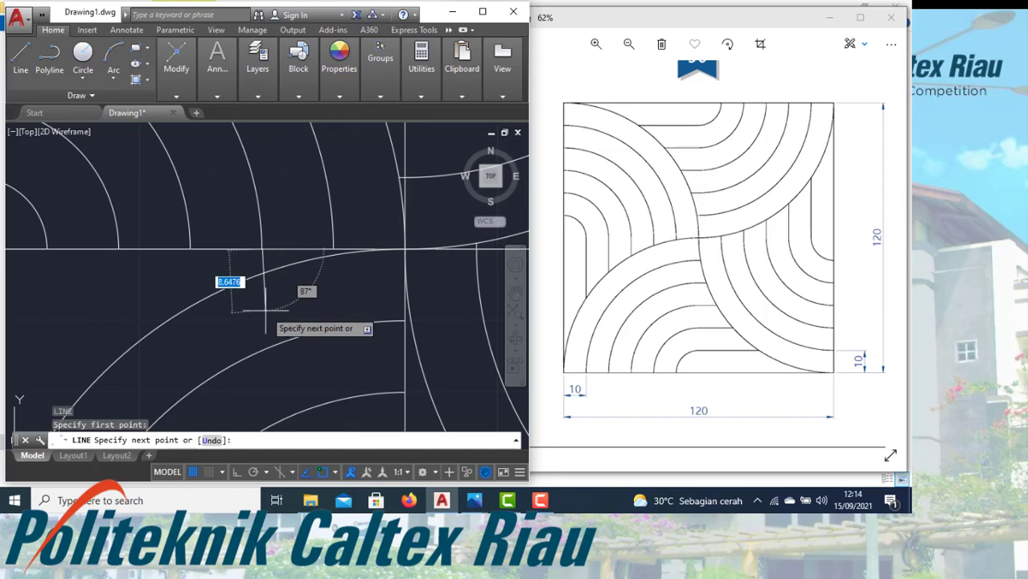
- Draw vertical lines down from the ends of the third and second upper-left arcs, crossing the large lower-left arc where possible
{"action": "left_click", "coordinate": [261, 302]}
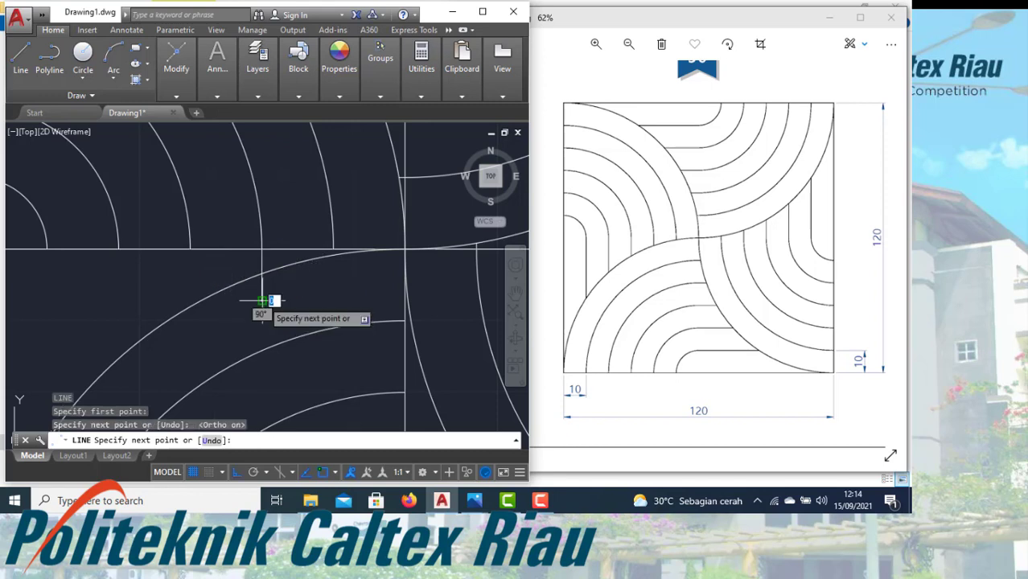
{"action": "key", "text": "Return"}
{"action": "key", "text": "Return"}
{"action": "left_click", "coordinate": [334, 249]}
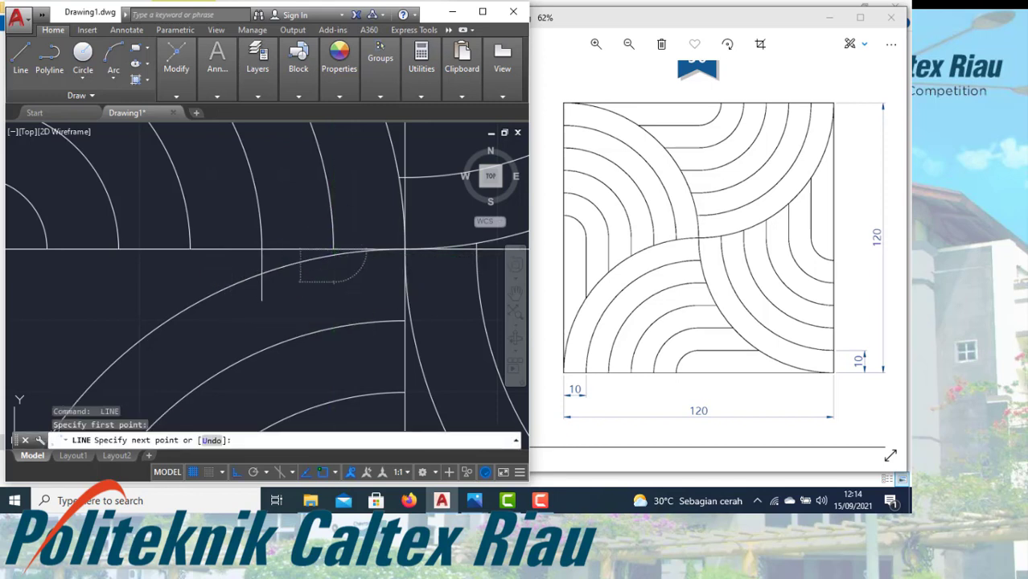
{"action": "left_click", "coordinate": [334, 284]}
{"action": "key", "text": "Return"}
- Trim both vertical lines where they pass below the large lower-left arc
{"action": "type", "text": "tr"}
{"action": "key", "text": "Return"}
{"action": "key", "text": "Return"}
{"action": "left_click", "coordinate": [338, 287]}
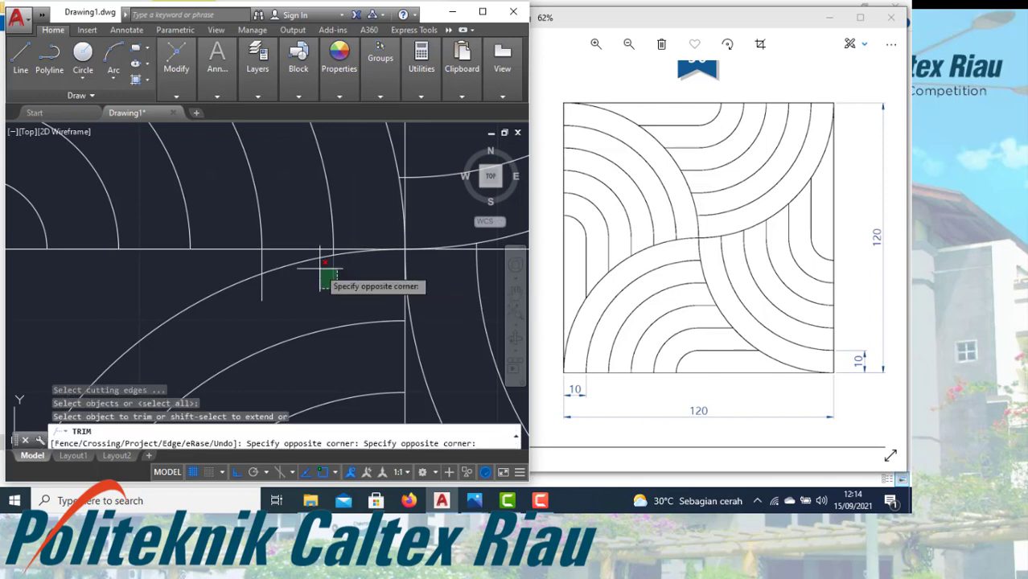
{"action": "left_click", "coordinate": [317, 266]}
{"action": "left_click", "coordinate": [282, 303]}
{"action": "left_click", "coordinate": [263, 294]}
{"action": "key", "text": "Escape"}
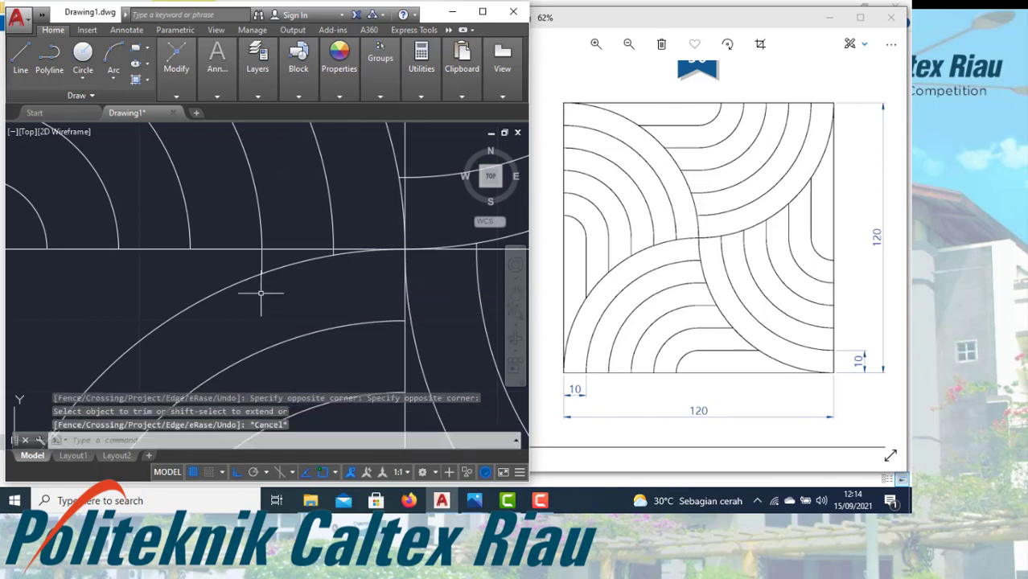
- Copy the longer of the trimmed vertical lines to the lower ends of the three innermost upper-left arcs
{"action": "type", "text": "ct o"}
{"action": "key", "text": "Return"}
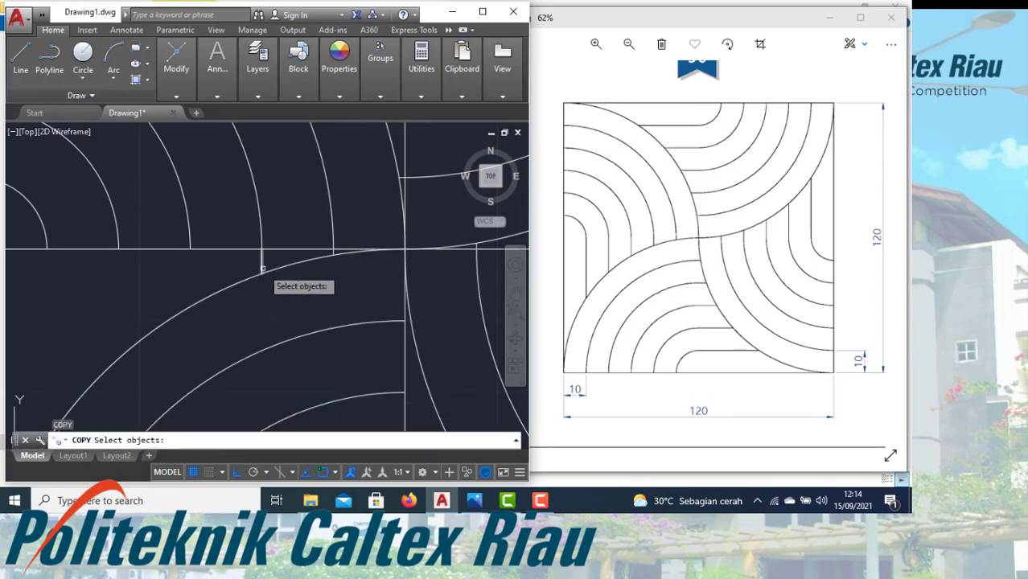
{"action": "key", "text": "Return"}
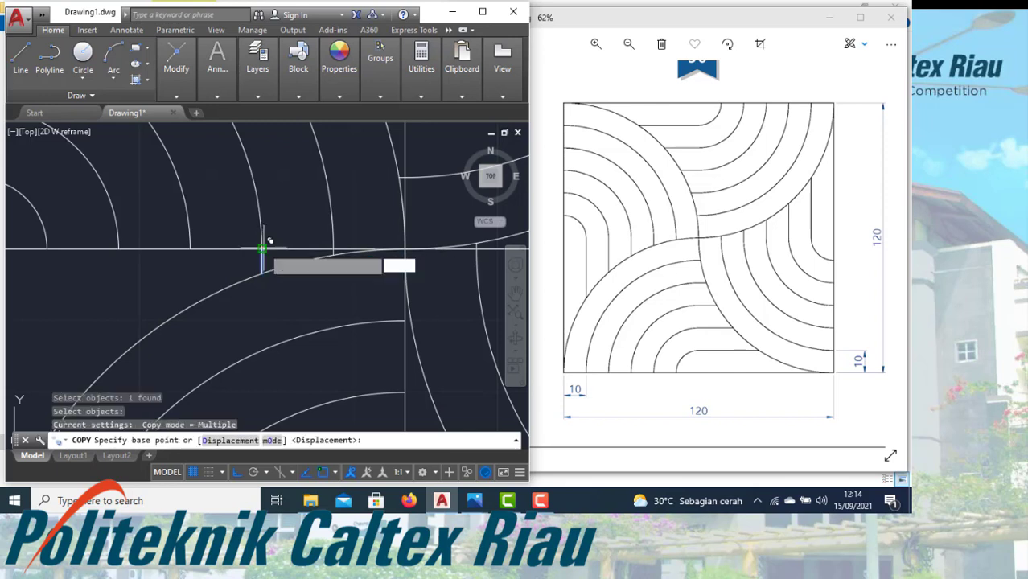
{"action": "left_click", "coordinate": [262, 248]}
{"action": "left_click", "coordinate": [190, 248]}
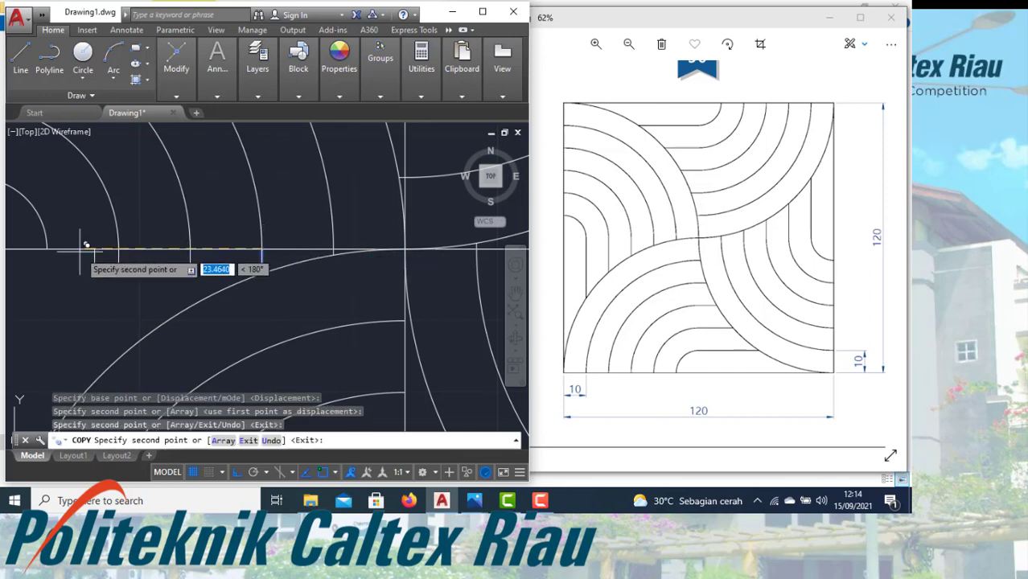
{"action": "left_click", "coordinate": [45, 249]}
{"action": "scroll", "coordinate": [151, 259], "scroll_direction": "down", "scroll_amount": 2}
{"action": "key", "text": "Escape"}
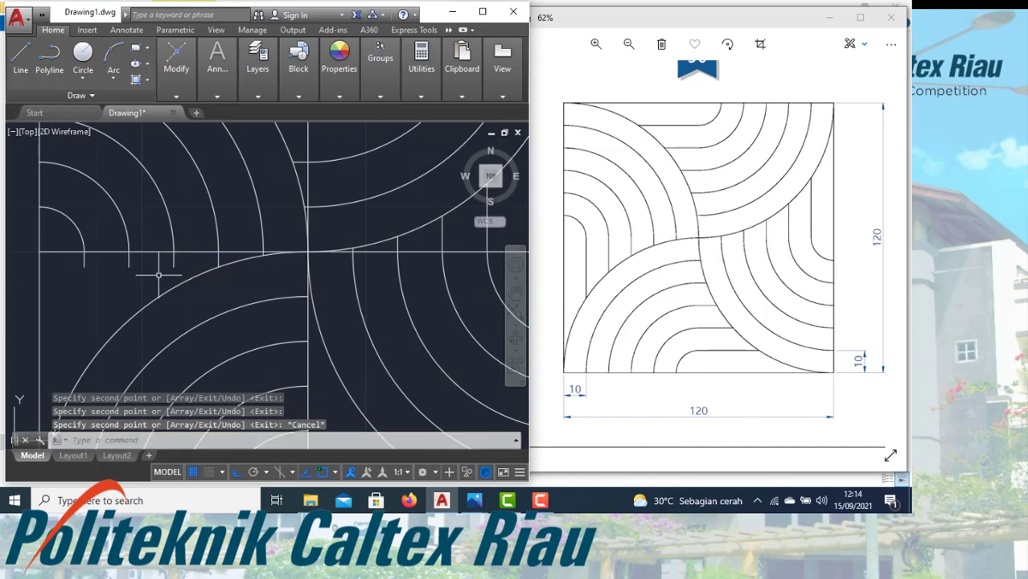
- Extend the three copied vertical lines down to the large lower-left arc
{"action": "type", "text": "ex"}
{"action": "key", "text": "Return"}
{"action": "key", "text": "Return"}
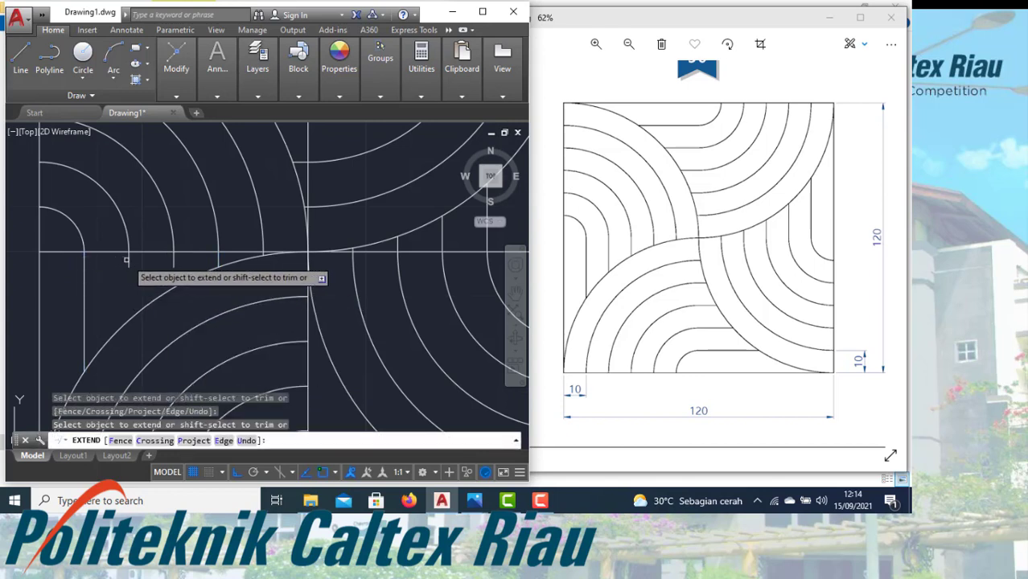
{"action": "left_click", "coordinate": [178, 250]}
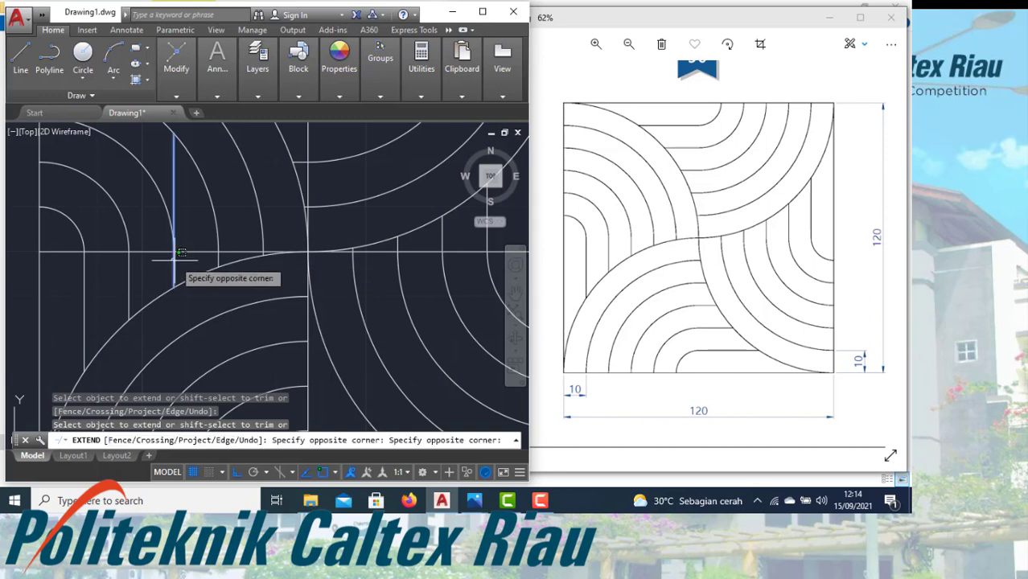
{"action": "left_click", "coordinate": [175, 261]}
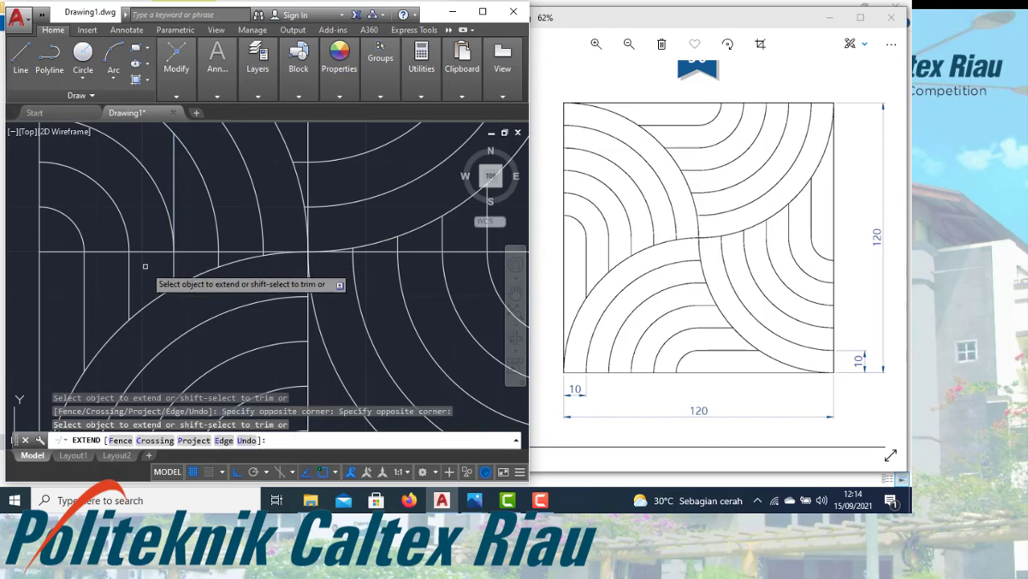
{"action": "key", "text": "Escape"}
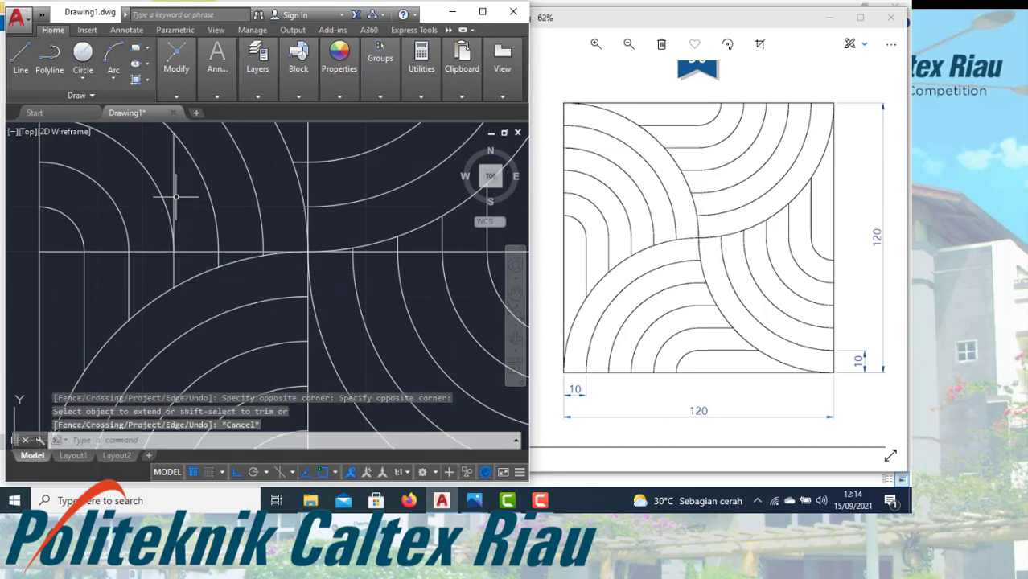
- Trim the excess upper part of the vertical line above the end of the fourth upper-left arc
{"action": "type", "text": "tr"}
{"action": "key", "text": "Return"}
{"action": "key", "text": "Return"}
{"action": "left_click", "coordinate": [179, 193]}
{"action": "left_click", "coordinate": [169, 186]}
{"action": "scroll", "coordinate": [169, 188], "scroll_direction": "down", "scroll_amount": 2}
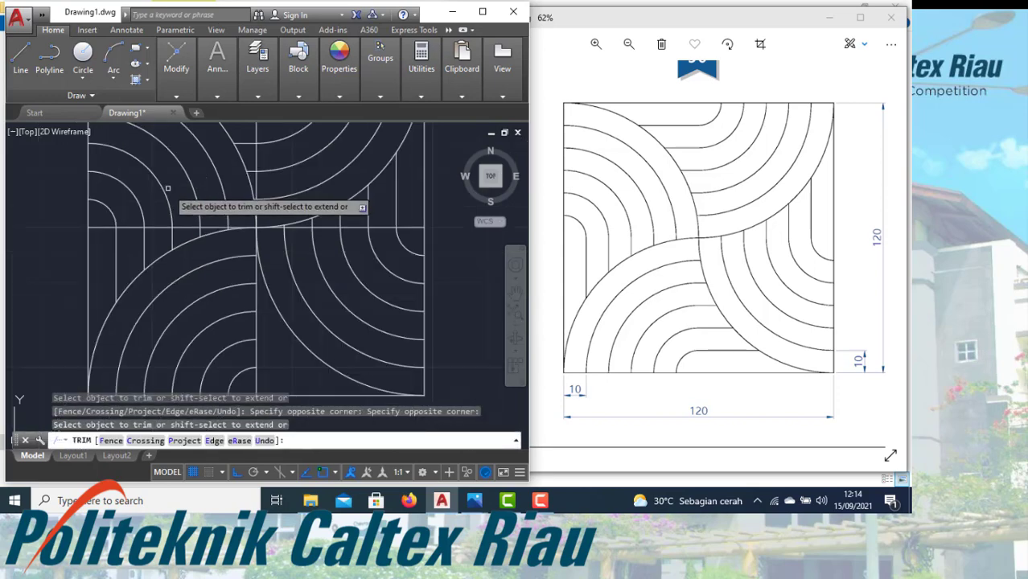
{"action": "scroll", "coordinate": [181, 178], "scroll_direction": "down", "scroll_amount": 3}
{"action": "scroll", "coordinate": [197, 239], "scroll_direction": "up", "scroll_amount": 3}
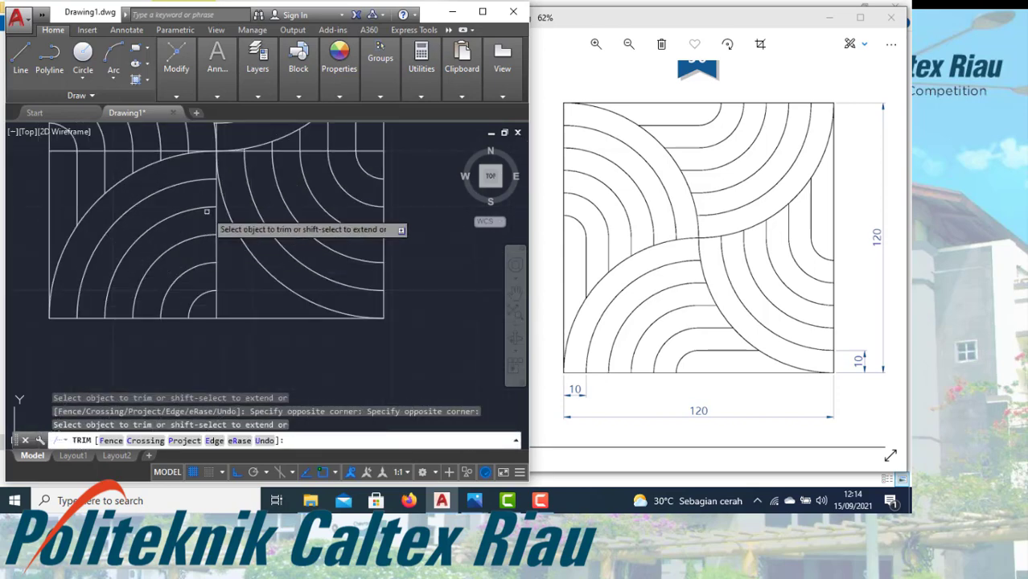
{"action": "scroll", "coordinate": [206, 211], "scroll_direction": "up", "scroll_amount": 5}
{"action": "key", "text": "Escape"}
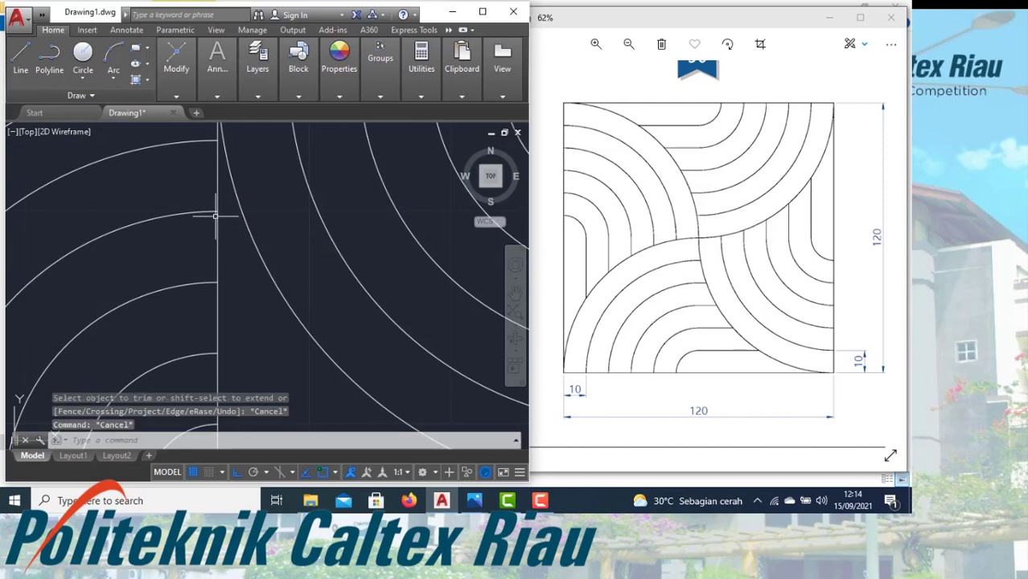
- Draw a horizontal line rightward from the end of the third lower-left arc and trim it at the large lower-right arc
{"action": "type", "text": "l"}
{"action": "key", "text": "Return"}
{"action": "left_click", "coordinate": [218, 213]}
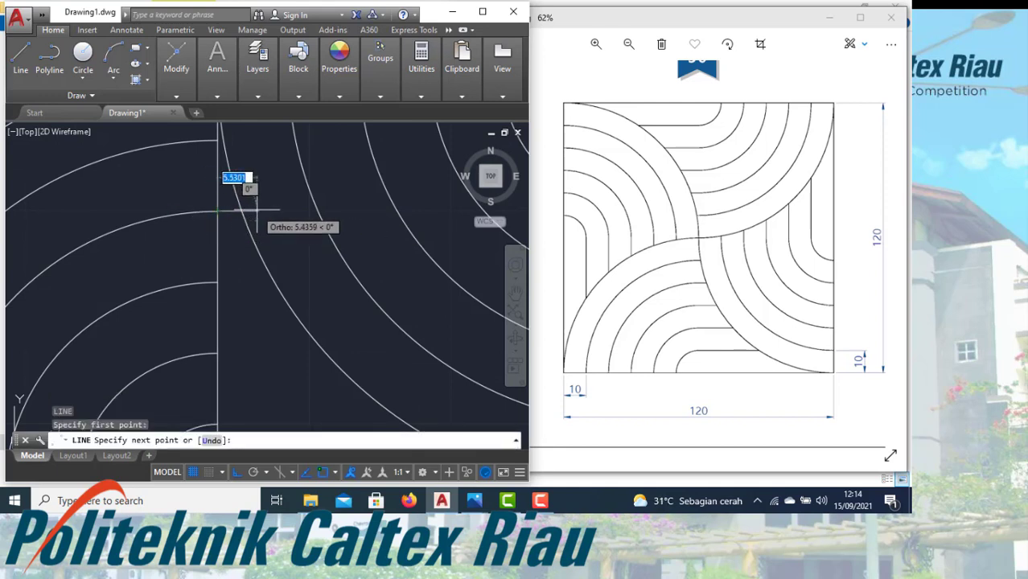
{"action": "left_click", "coordinate": [252, 212]}
{"action": "key", "text": "Return"}
{"action": "type", "text": "tr"}
{"action": "key", "text": "Return"}
{"action": "key", "text": "Return"}
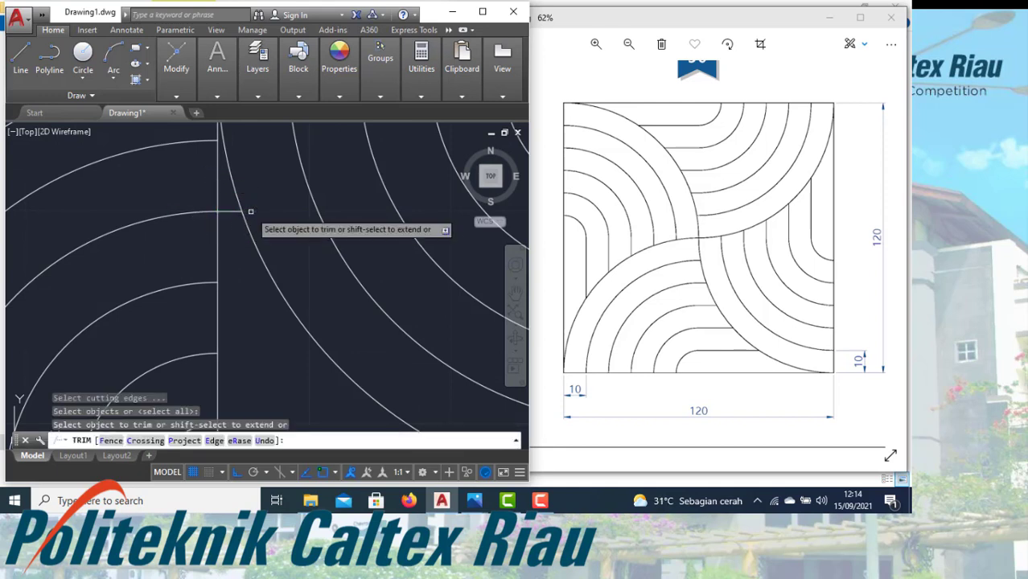
{"action": "key", "text": "Escape"}
- Copy the short horizontal line to the ends of the second, fourth, fifth and sixth lower-left arcs
{"action": "left_click", "coordinate": [230, 211]}
{"action": "type", "text": "co"}
{"action": "key", "text": "Return"}
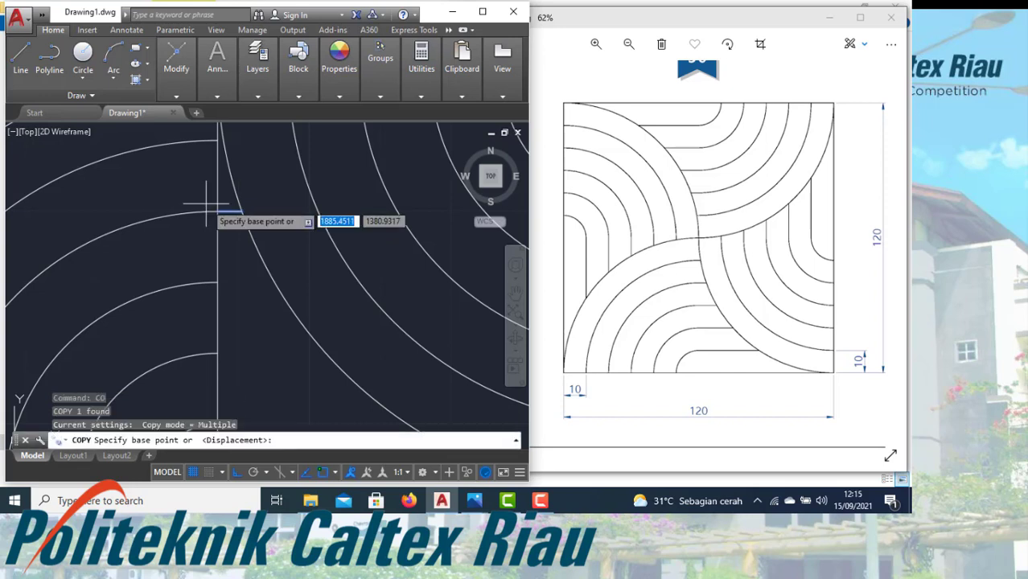
{"action": "left_click", "coordinate": [215, 212]}
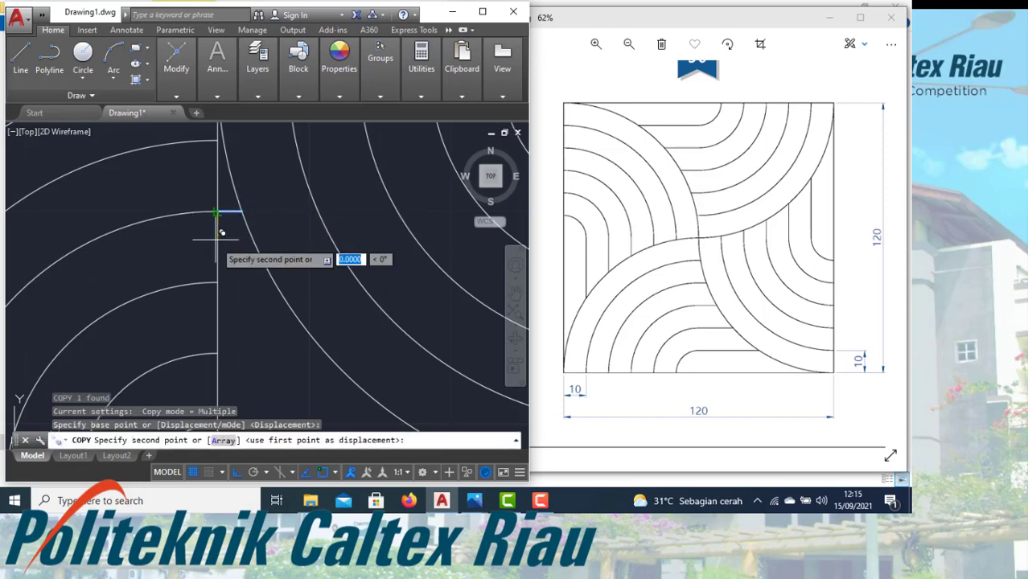
{"action": "left_click", "coordinate": [217, 282]}
{"action": "left_click", "coordinate": [218, 352]}
{"action": "scroll", "coordinate": [229, 223], "scroll_direction": "down", "scroll_amount": 2}
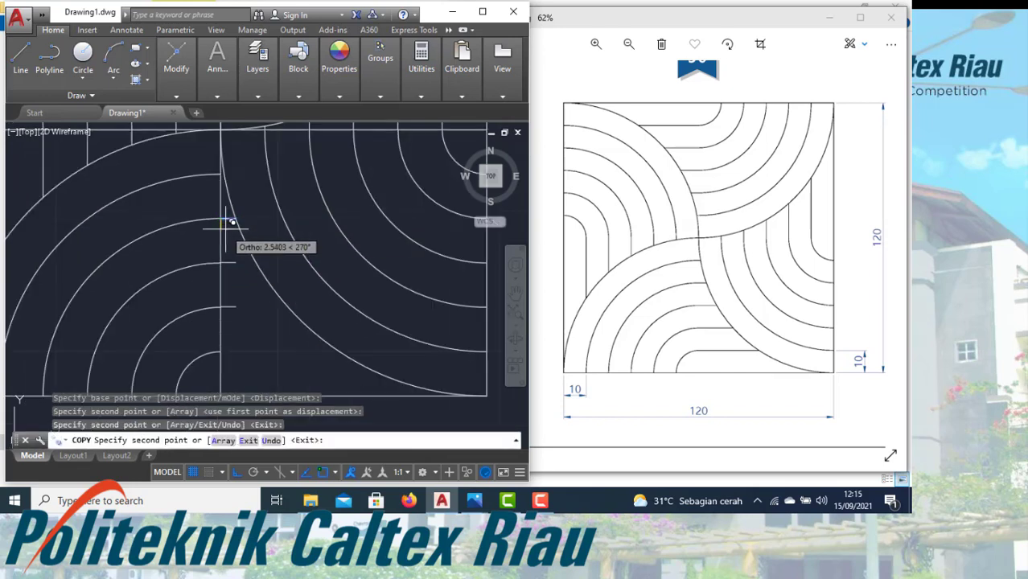
{"action": "left_click", "coordinate": [222, 352]}
{"action": "scroll", "coordinate": [231, 270], "scroll_direction": "up", "scroll_amount": 1}
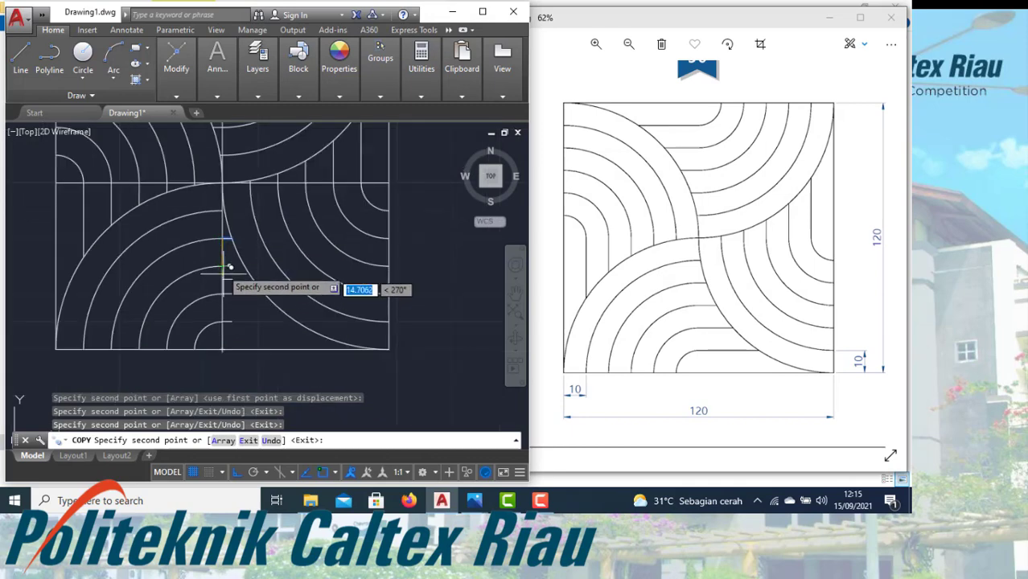
{"action": "scroll", "coordinate": [238, 210], "scroll_direction": "up", "scroll_amount": 1}
{"action": "key", "text": "Escape"}
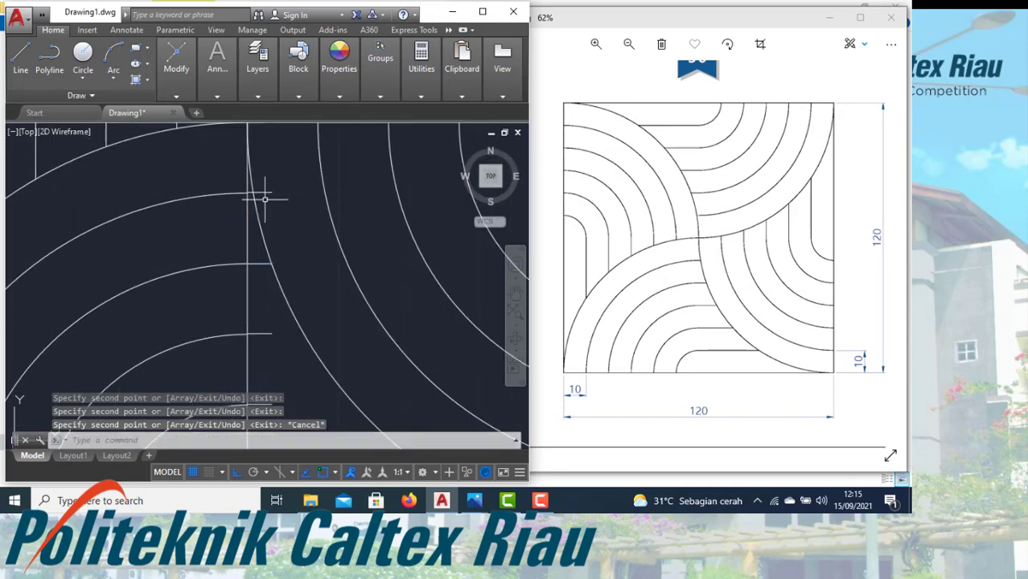
- Trim the horizontal line at the second lower-left arc where it crosses the large lower-right arc
{"action": "key", "text": "Return"}
{"action": "key", "text": "Return"}
{"action": "left_click", "coordinate": [271, 201]}
{"action": "left_click", "coordinate": [262, 177]}
{"action": "key", "text": "Escape"}
- Extend the three lower copied horizontal lines rightward to the large lower-right arc
{"action": "scroll", "coordinate": [263, 185], "scroll_direction": "down", "scroll_amount": 2}
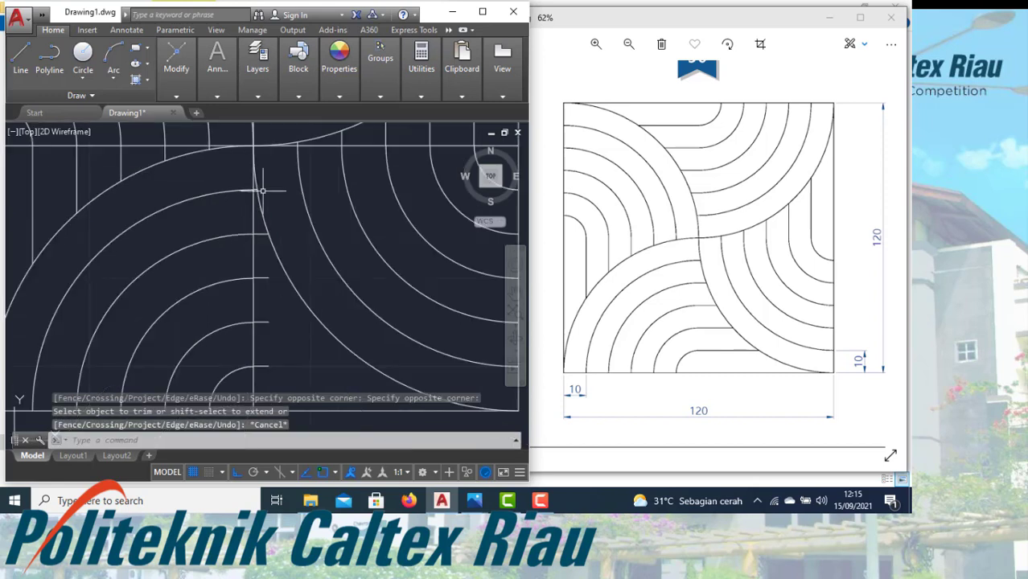
{"action": "type", "text": "ex"}
{"action": "key", "text": "Return"}
{"action": "key", "text": "Return"}
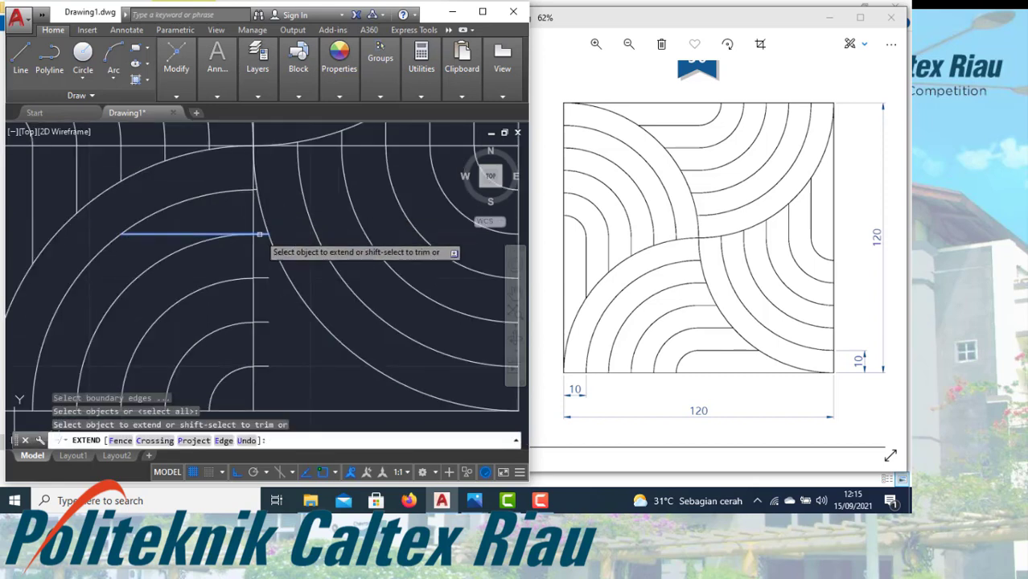
{"action": "left_click", "coordinate": [264, 284]}
{"action": "left_click", "coordinate": [263, 267]}
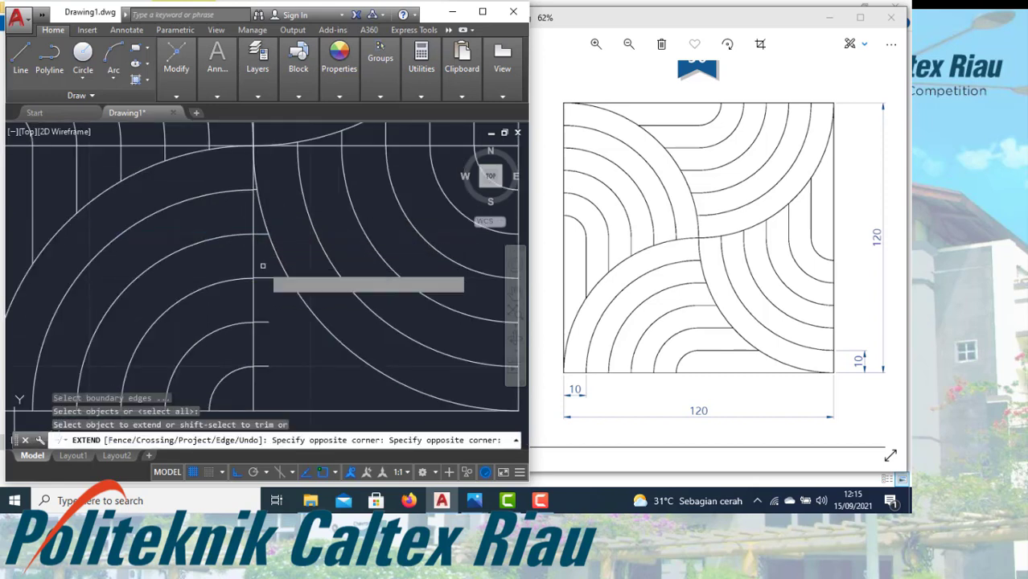
{"action": "left_click", "coordinate": [261, 323]}
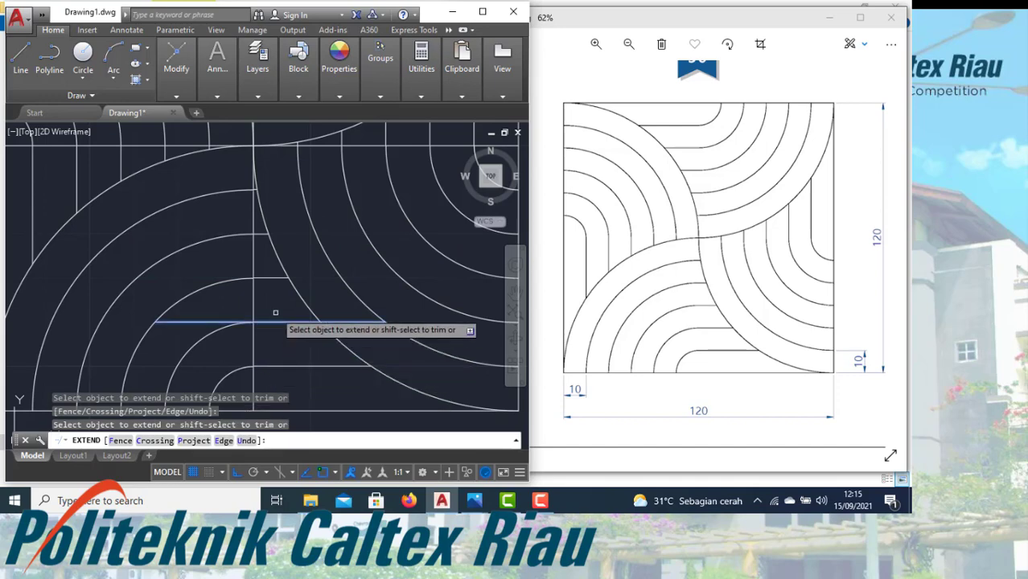
{"action": "scroll", "coordinate": [256, 326], "scroll_direction": "down", "scroll_amount": 2}
{"action": "key", "text": "Escape"}
- Trim the excess left part of the horizontal line beyond the end of the fifth lower-left arc
{"action": "type", "text": "tr"}
{"action": "key", "text": "Return"}
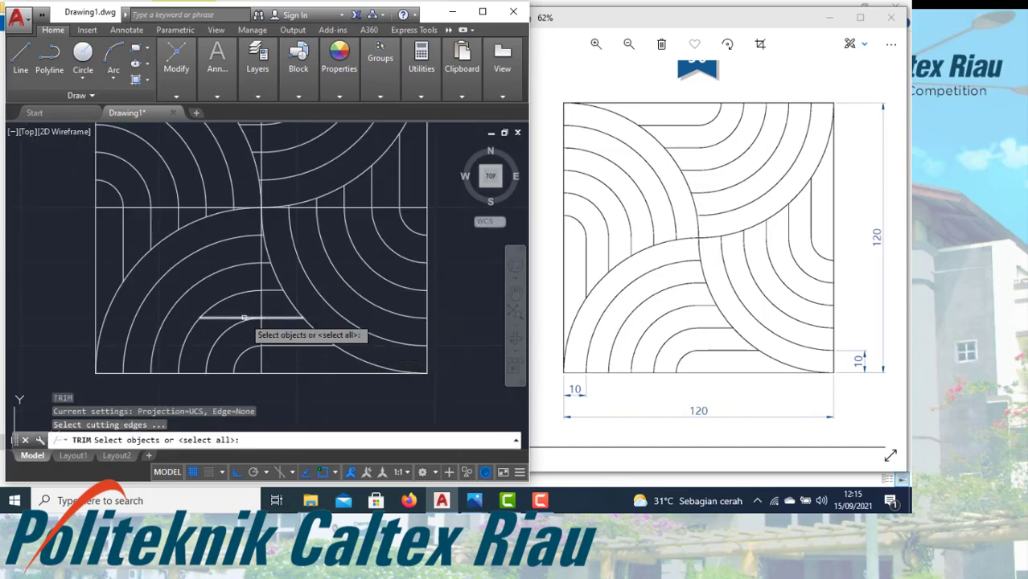
{"action": "key", "text": "Return"}
{"action": "scroll", "coordinate": [242, 316], "scroll_direction": "down", "scroll_amount": 4}
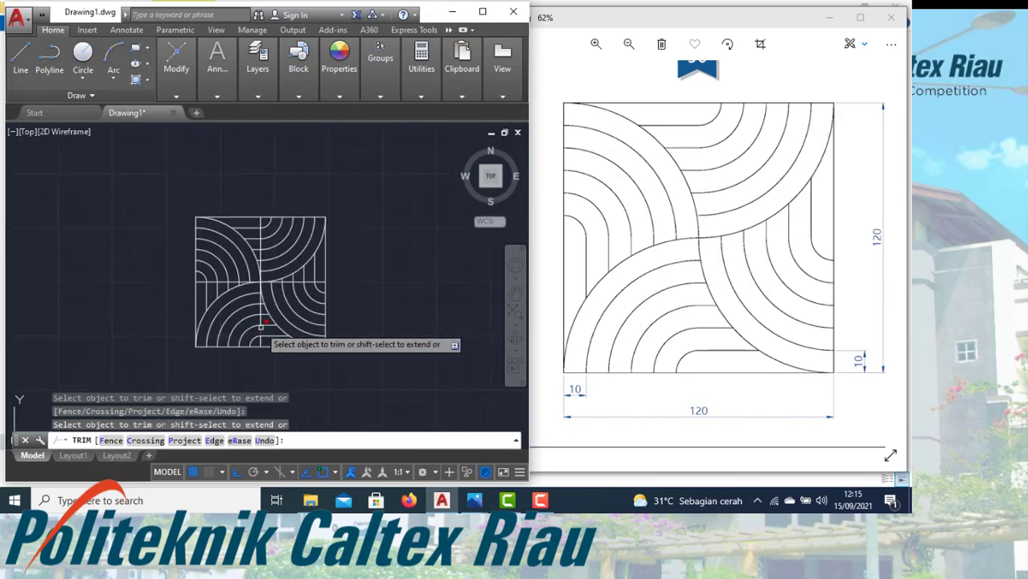
{"action": "scroll", "coordinate": [249, 288], "scroll_direction": "up", "scroll_amount": 4}
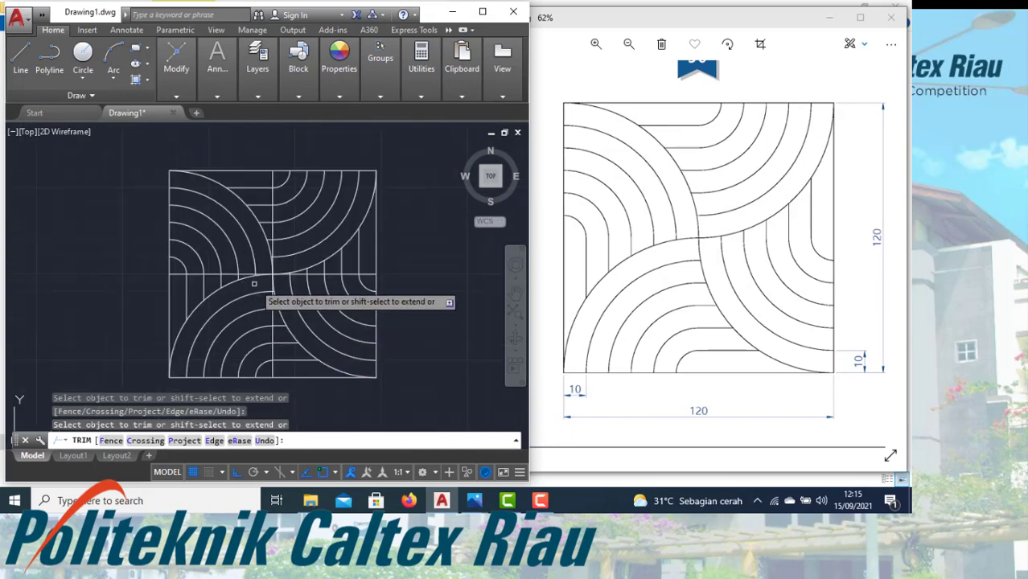
{"action": "key", "text": "Escape"}
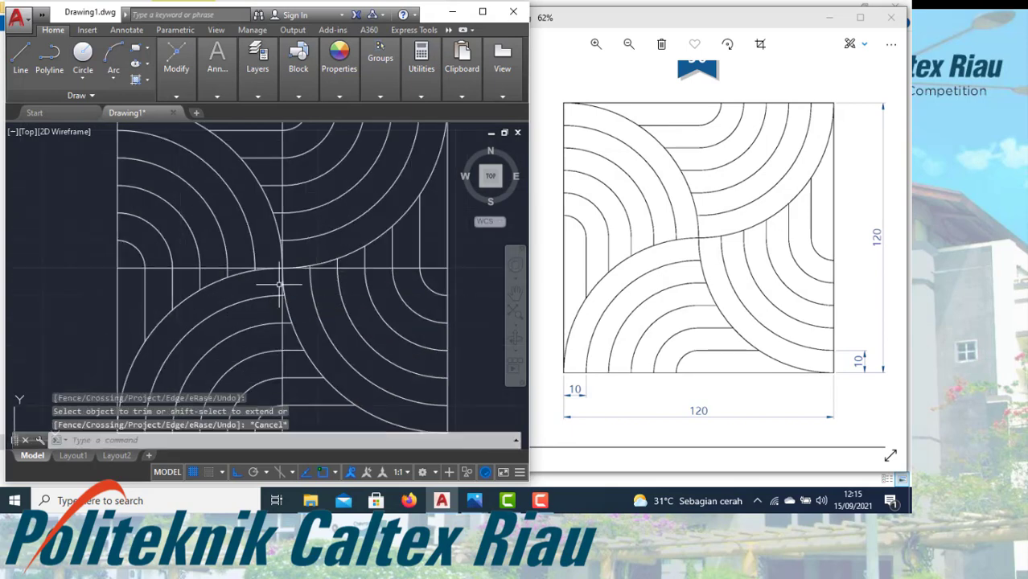
- Erase the horizontal and vertical centre lines of the square
{"action": "left_click", "coordinate": [384, 270]}
{"action": "left_click", "coordinate": [370, 255]}
{"action": "left_click", "coordinate": [282, 217]}
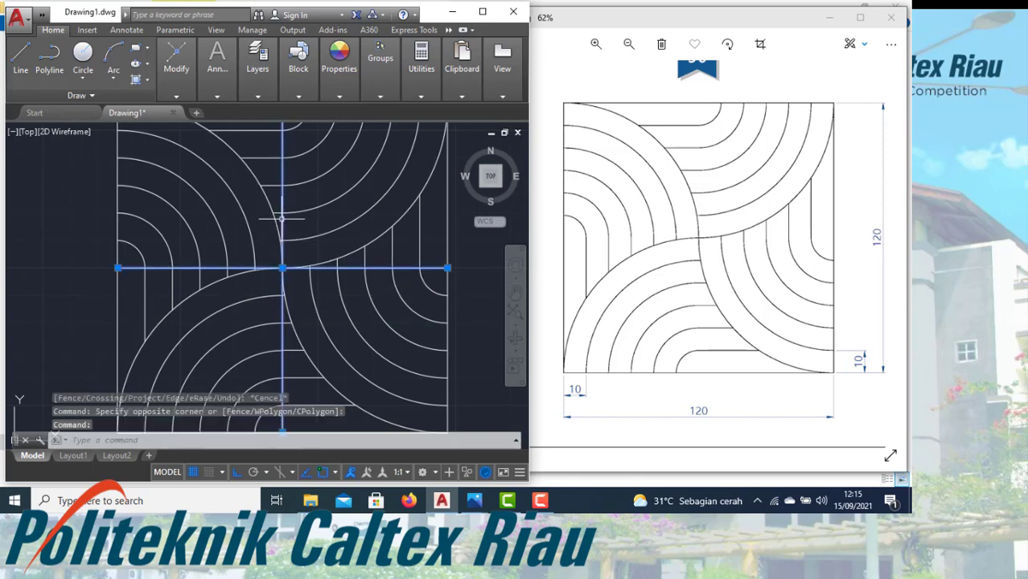
{"action": "type", "text": "e"}
{"action": "key", "text": "Return"}
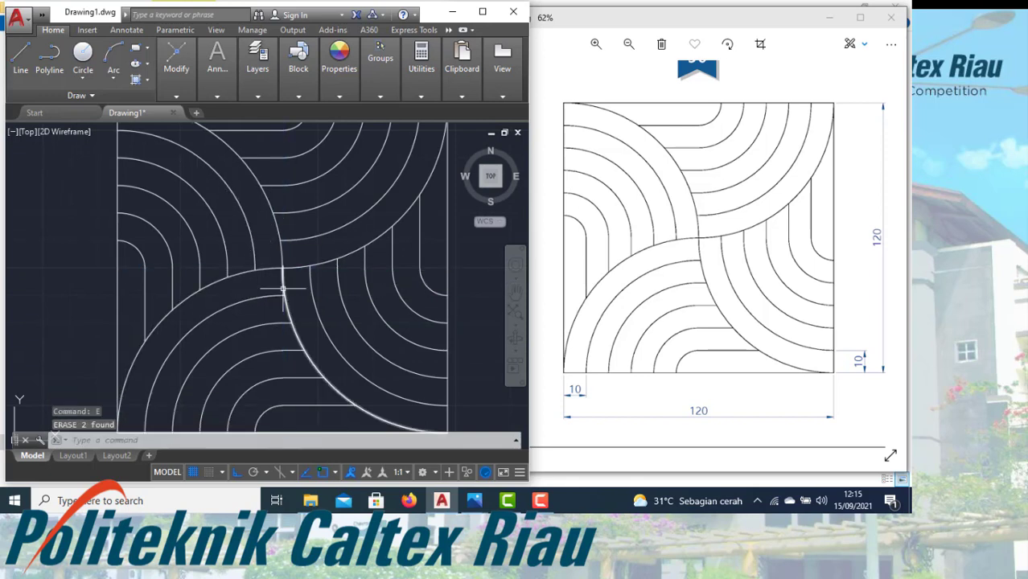
{"action": "scroll", "coordinate": [291, 243], "scroll_direction": "down", "scroll_amount": 2}
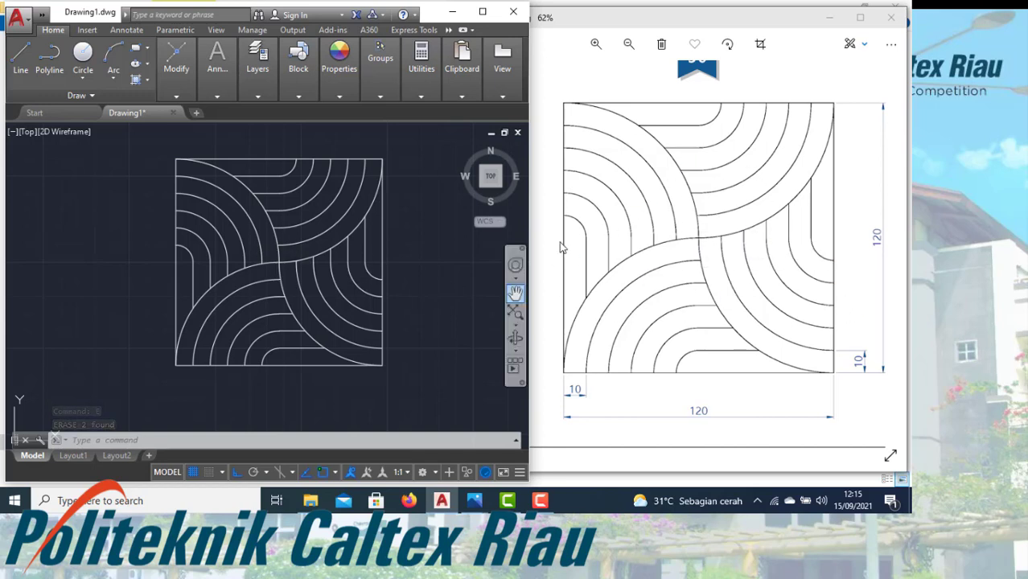
- Add a linear dimension below the square from its lower-left corner to the first arc's end on the bottom edge
{"action": "mouse_move", "coordinate": [214, 98]}
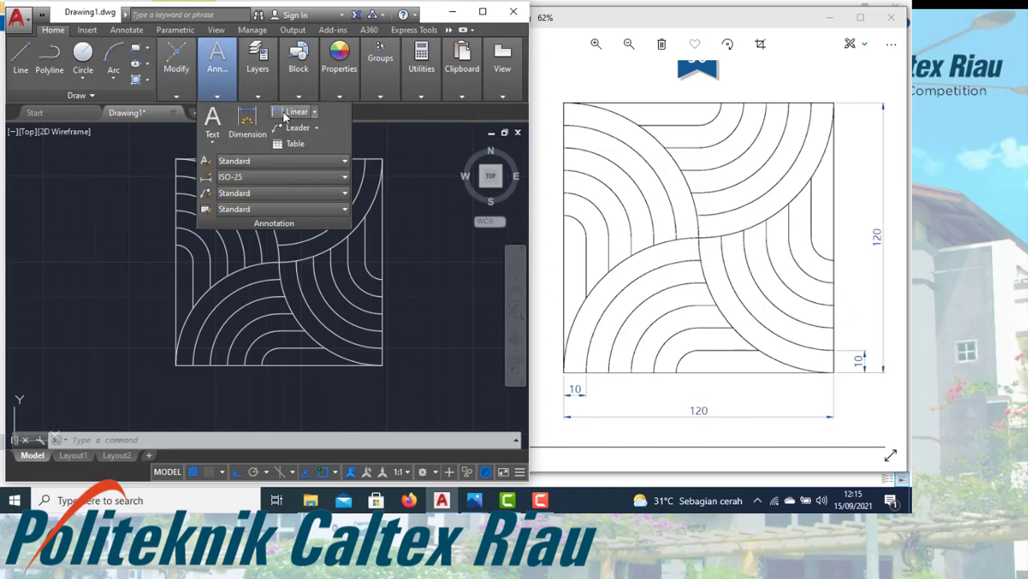
{"action": "left_click", "coordinate": [294, 111]}
{"action": "left_click", "coordinate": [175, 365]}
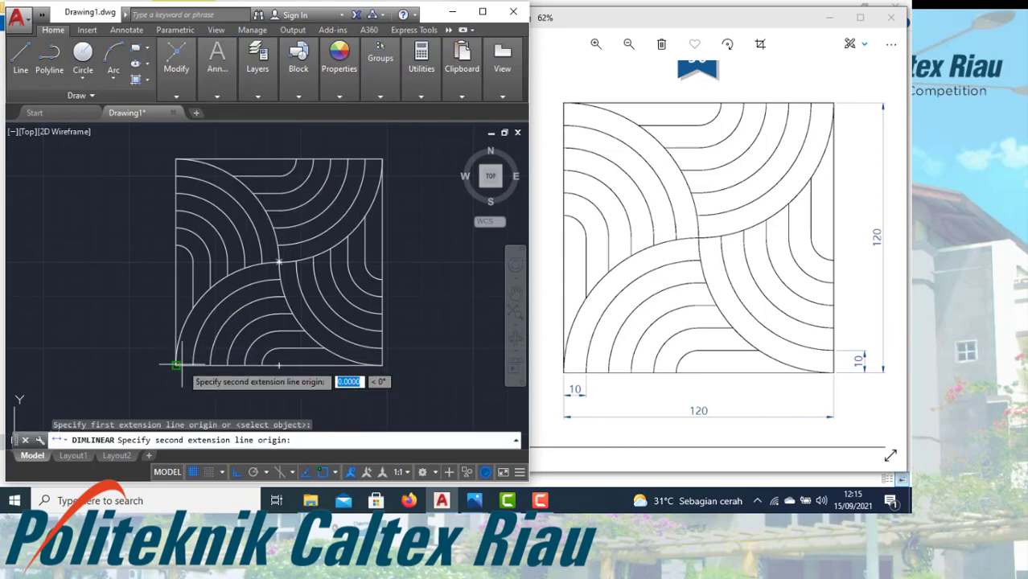
{"action": "left_click", "coordinate": [191, 366]}
{"action": "left_click", "coordinate": [184, 376]}
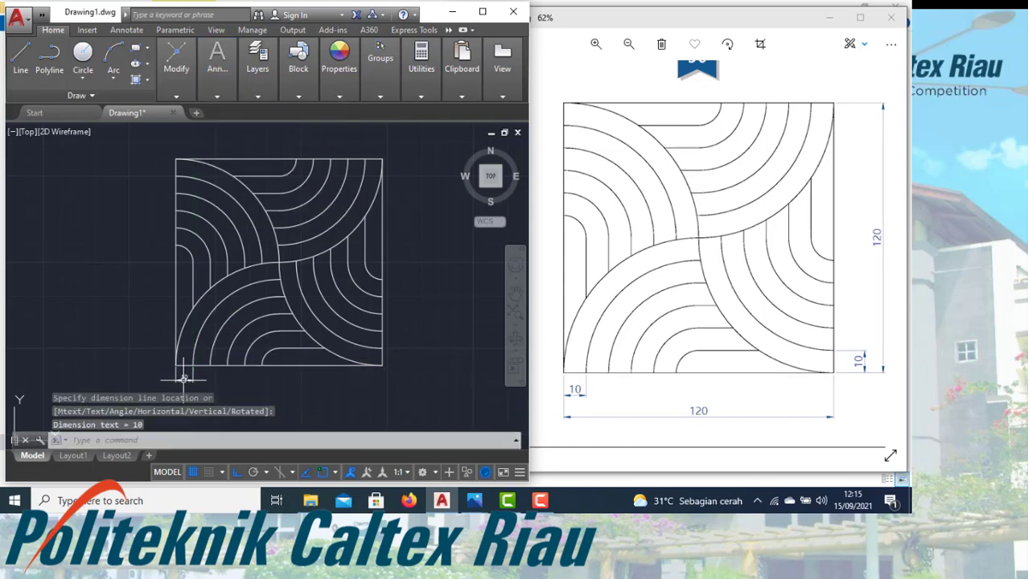
- Add a linear dimension for the square's full width, placed below the small arc-spacing dimension
{"action": "scroll", "coordinate": [151, 292], "scroll_direction": "down", "scroll_amount": 2}
{"action": "key", "text": "space"}
{"action": "scroll", "coordinate": [167, 342], "scroll_direction": "up", "scroll_amount": 3}
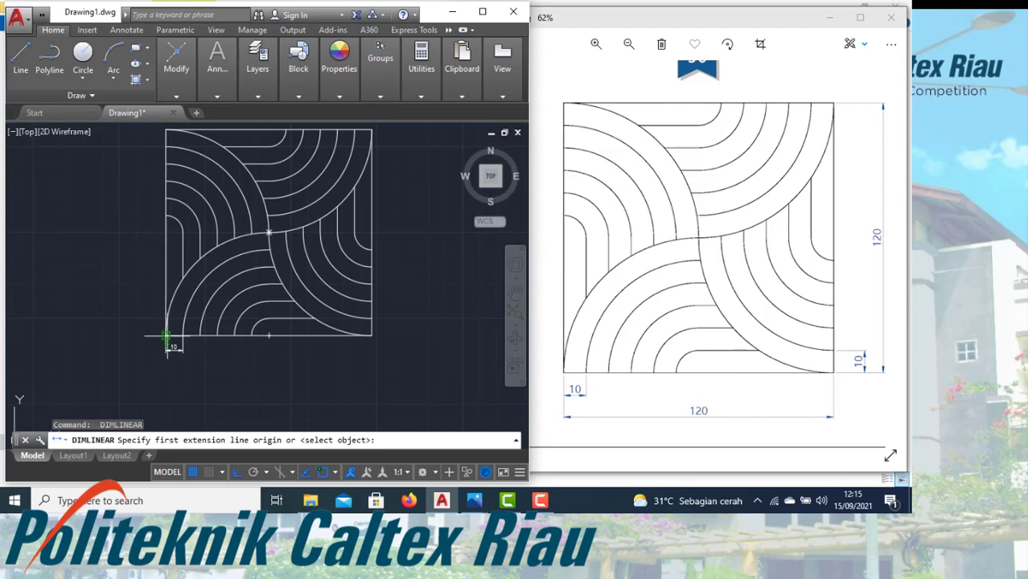
{"action": "left_click", "coordinate": [166, 336]}
{"action": "left_click", "coordinate": [372, 336]}
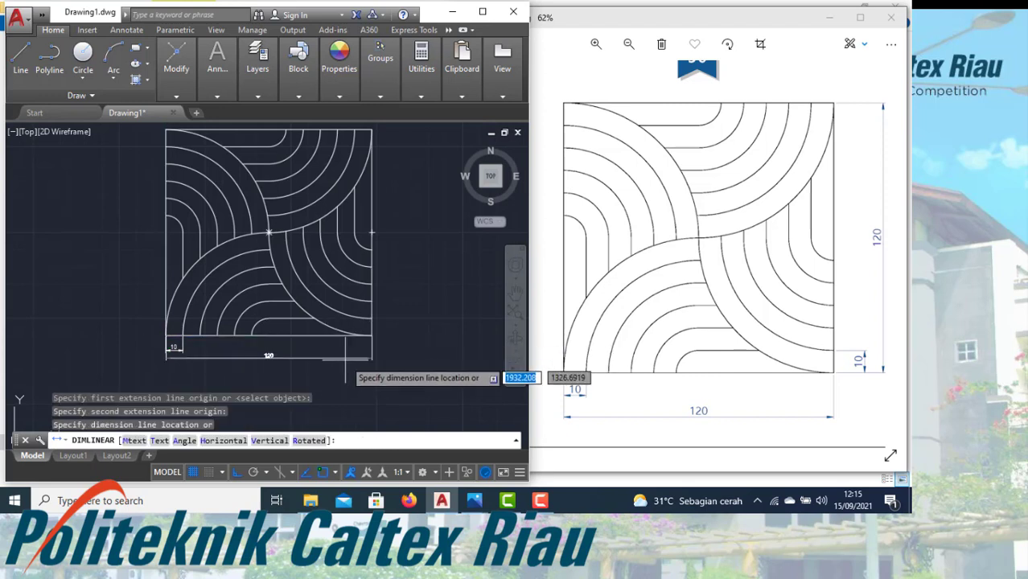
{"action": "left_click", "coordinate": [343, 362]}
- Add a vertical linear dimension for the square's full height, just outside its right edge
{"action": "key", "text": "space"}
{"action": "left_click", "coordinate": [371, 336]}
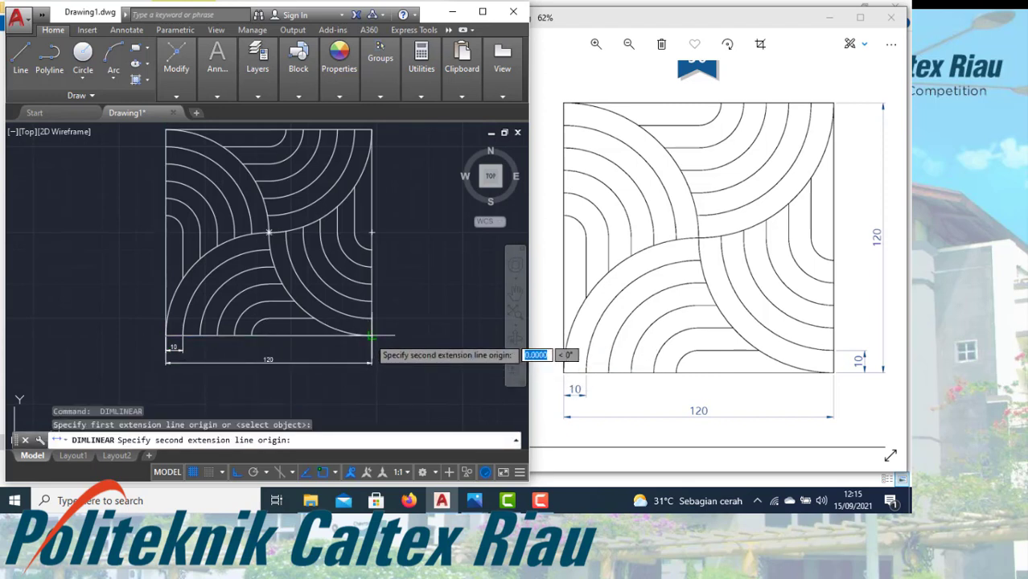
{"action": "left_click", "coordinate": [371, 130]}
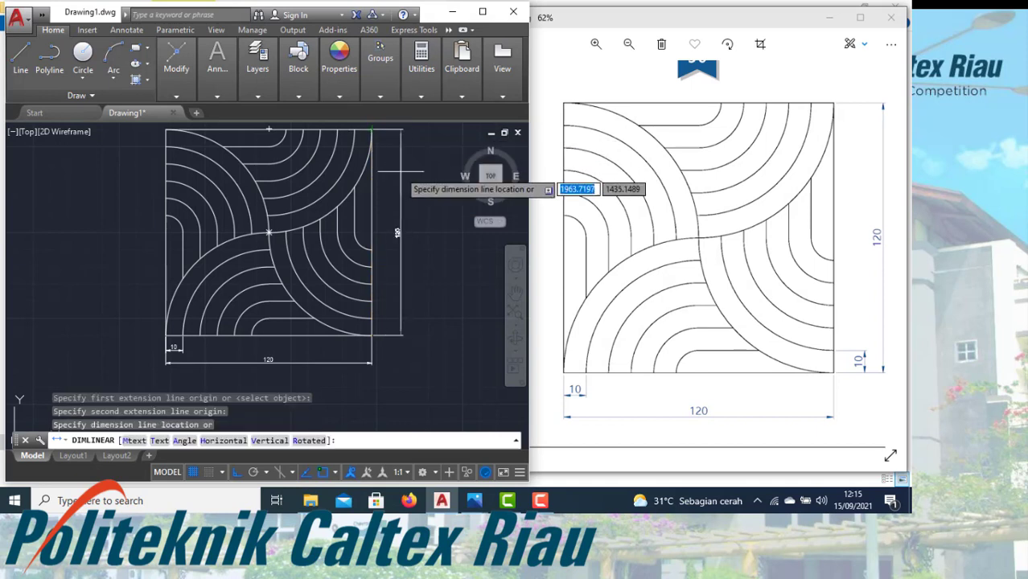
{"action": "left_click", "coordinate": [390, 179]}
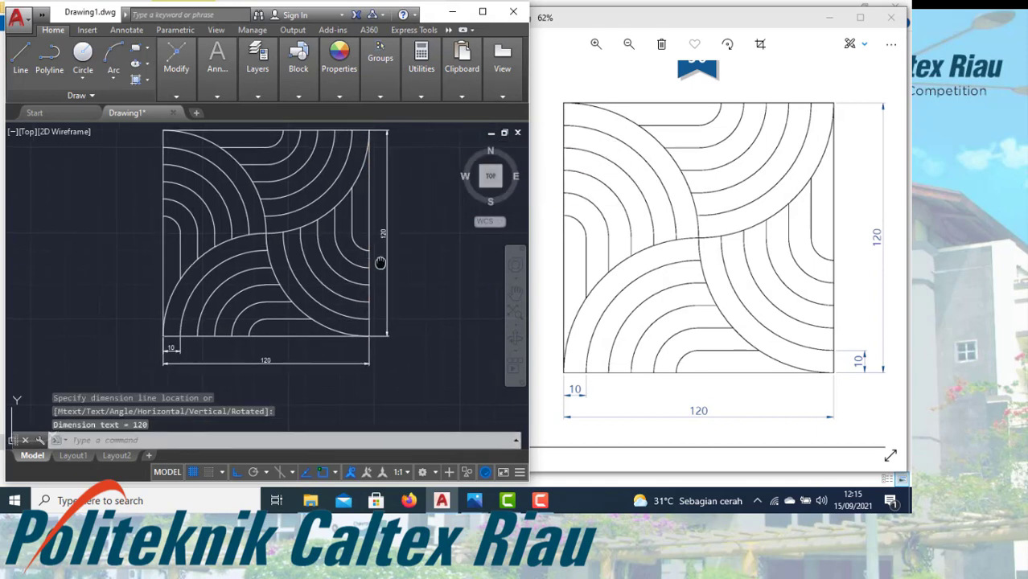
- Bring up the next reference image and show the empty drawing area beside the finished pattern
{"action": "mouse_move", "coordinate": [370, 237]}
{"action": "middle_mouse_down"}
{"action": "mouse_move", "coordinate": [225, 288]}
{"action": "mouse_move", "coordinate": [162, 281]}
{"action": "middle_mouse_up"}
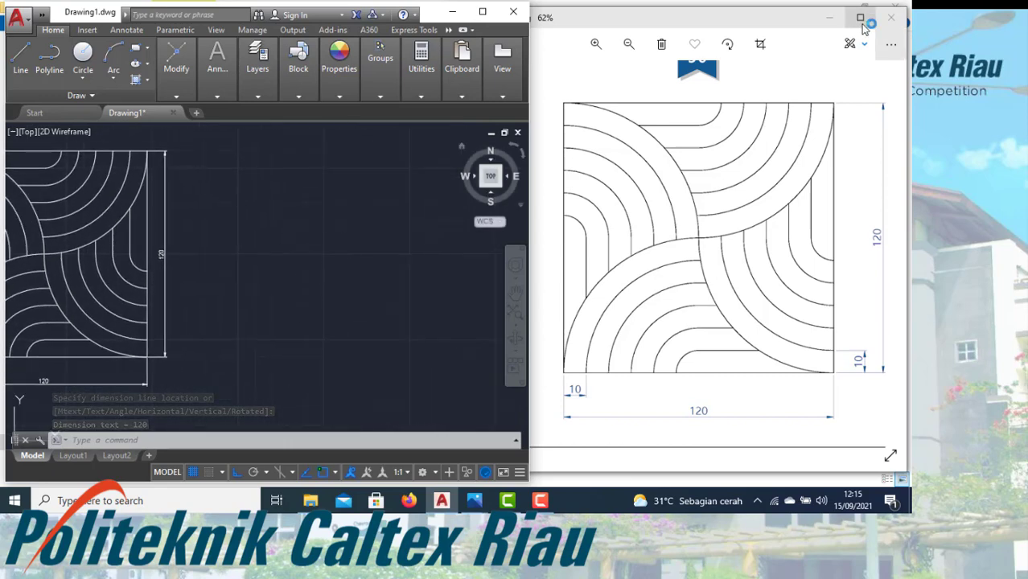
{"action": "left_click", "coordinate": [831, 21]}
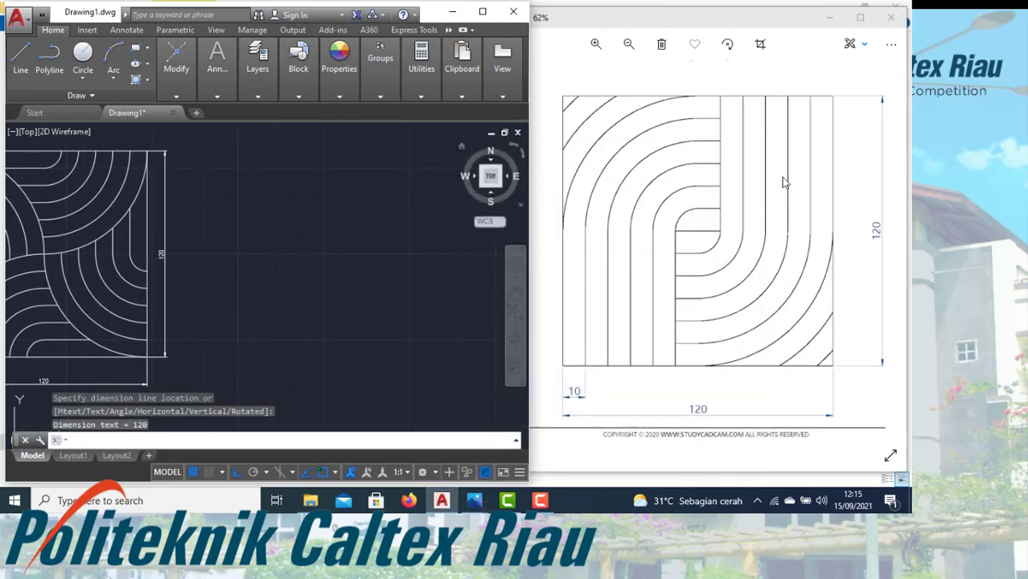
{"action": "middle_click_drag", "start_coordinate": [312, 282], "coordinate": [256, 292]}
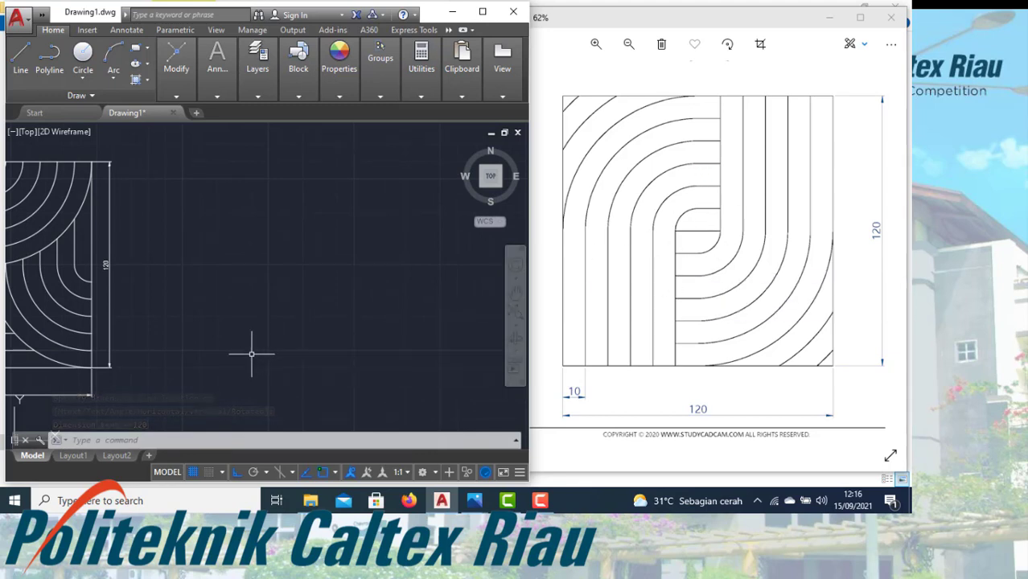
- Draw a 120 x 120 square in the empty area to the right of the finished pattern
{"action": "type", "text": "rec"}
{"action": "key", "text": "Return"}
{"action": "left_click", "coordinate": [217, 363]}
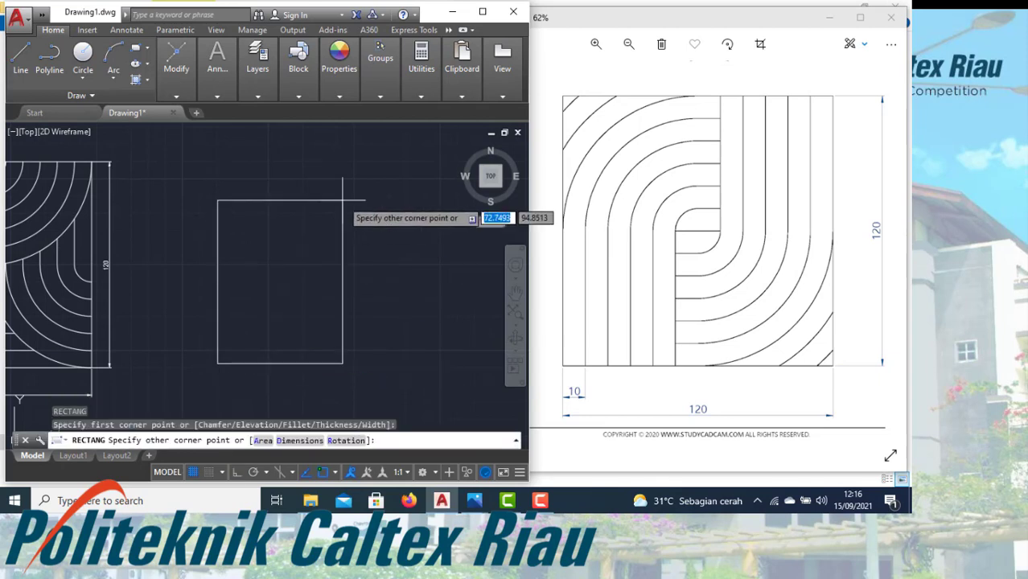
{"action": "type", "text": "120"}
{"action": "key", "text": "Tab"}
{"action": "type", "text": "1"}
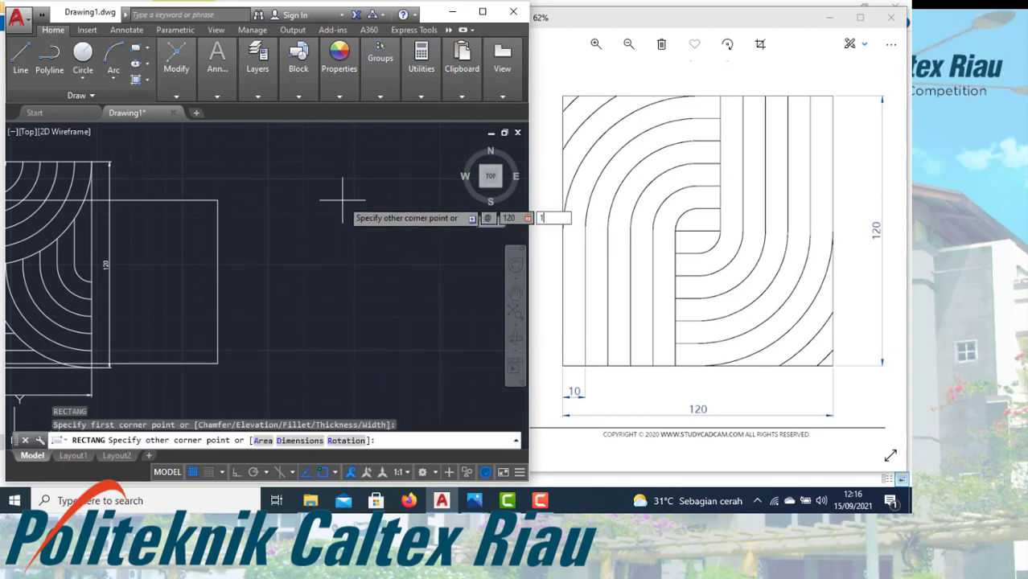
{"action": "key", "text": "Return"}
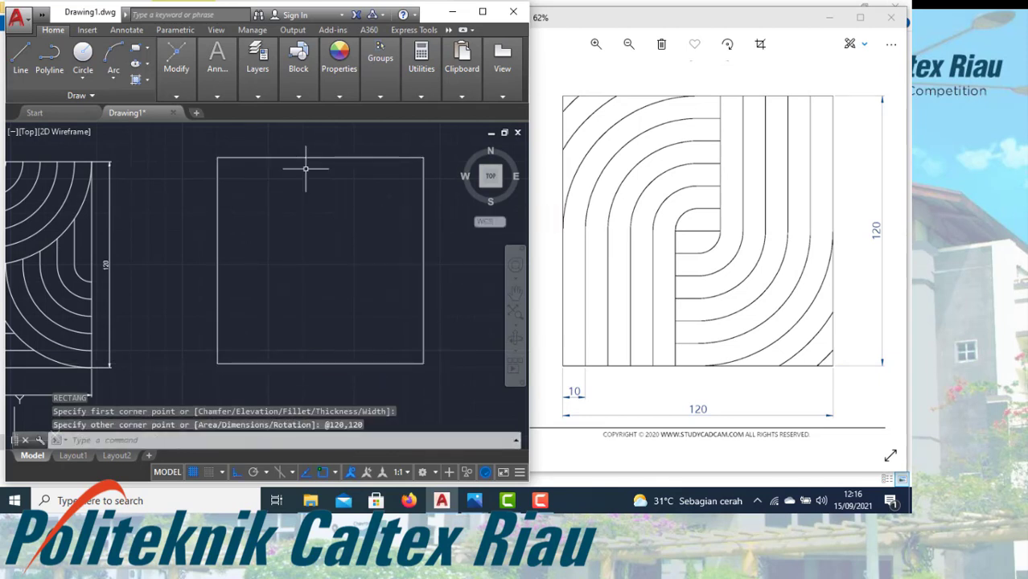
- Draw horizontal and vertical centre lines through the new square, joining the midpoints of its opposite edges
{"action": "type", "text": "l"}
{"action": "key", "text": "Return"}
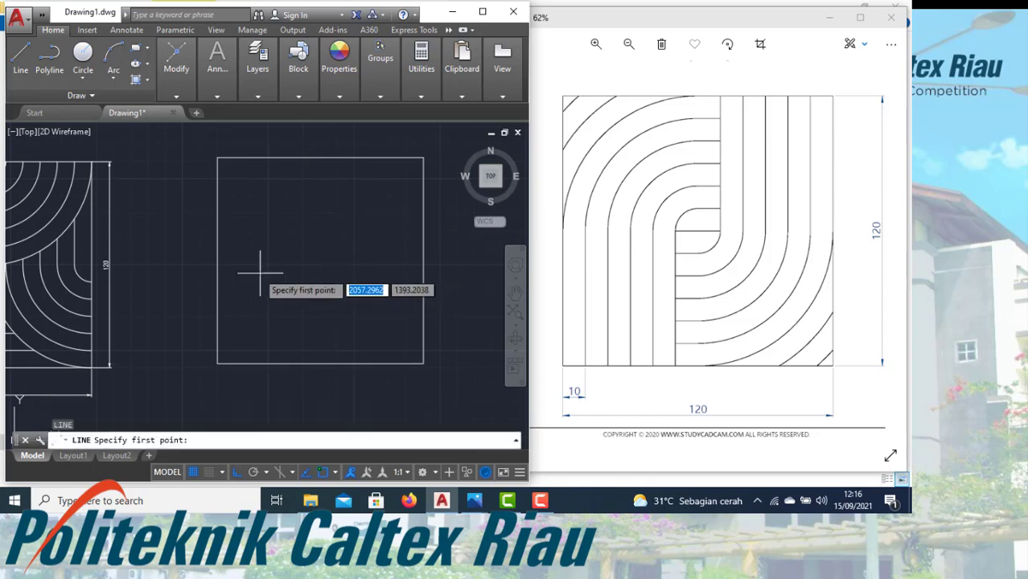
{"action": "left_click", "coordinate": [217, 260]}
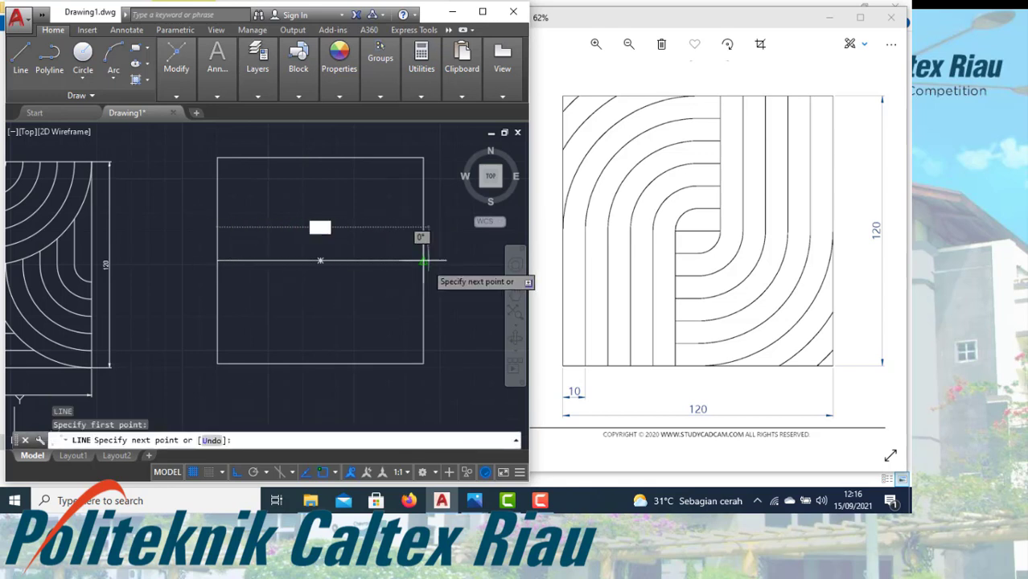
{"action": "left_click", "coordinate": [423, 260]}
{"action": "key", "text": "Return"}
{"action": "key", "text": "Return"}
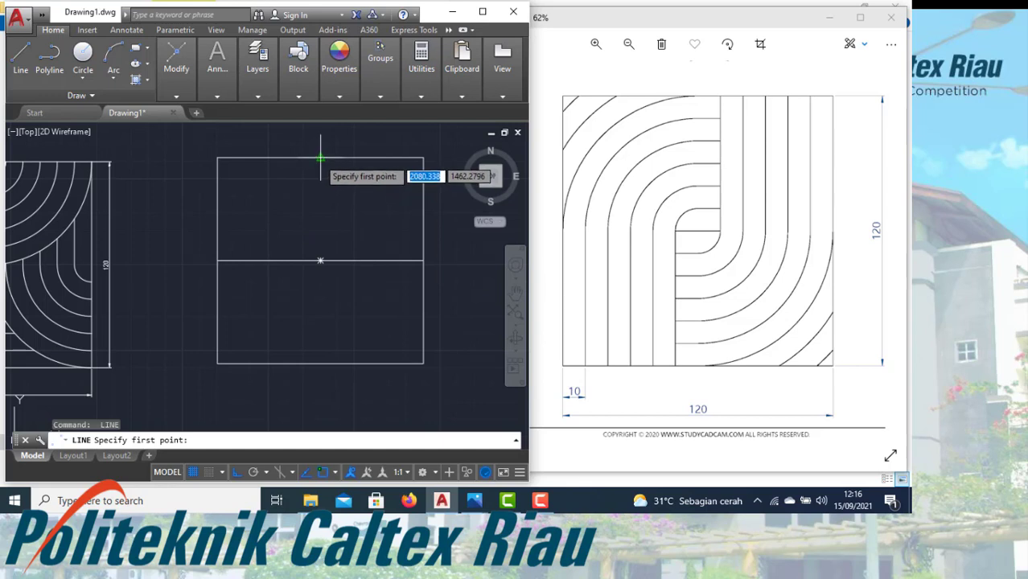
{"action": "left_click", "coordinate": [320, 158]}
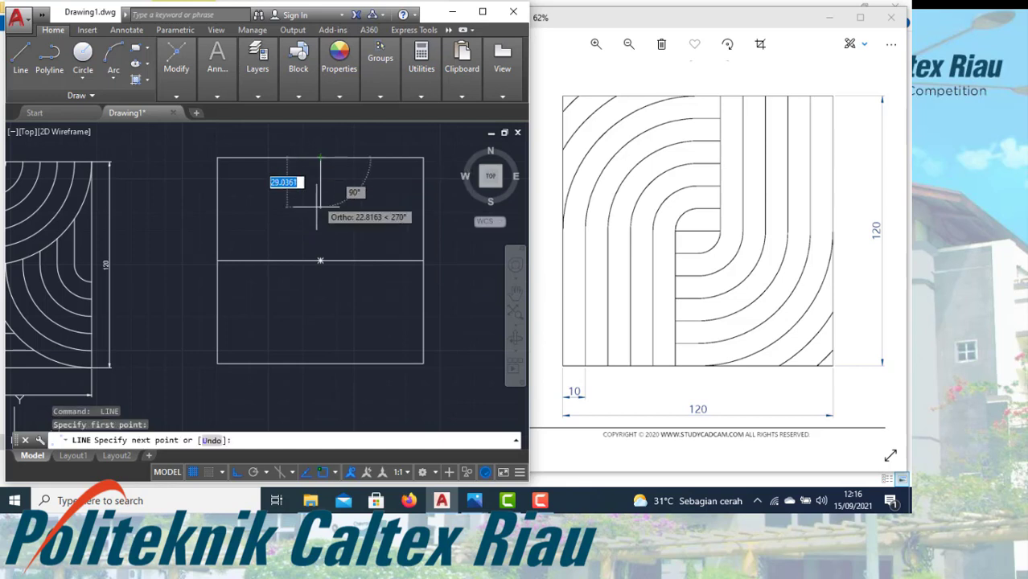
{"action": "left_click", "coordinate": [320, 362]}
{"action": "key", "text": "Escape"}
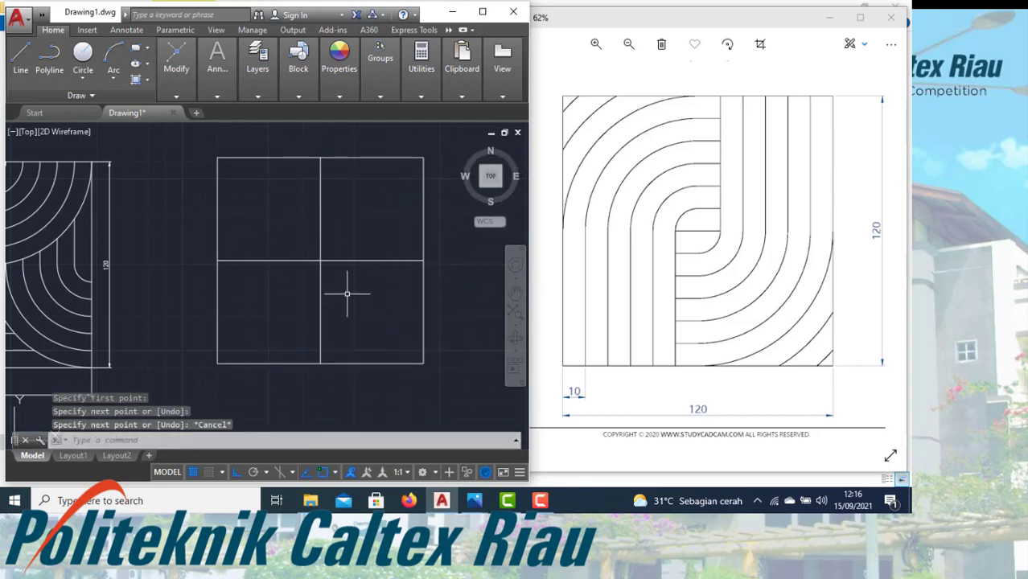
- Draw a circle of radius 10 centred on the intersection of the new square's centre lines
{"action": "type", "text": "c"}
{"action": "key", "text": "Return"}
{"action": "left_click", "coordinate": [320, 261]}
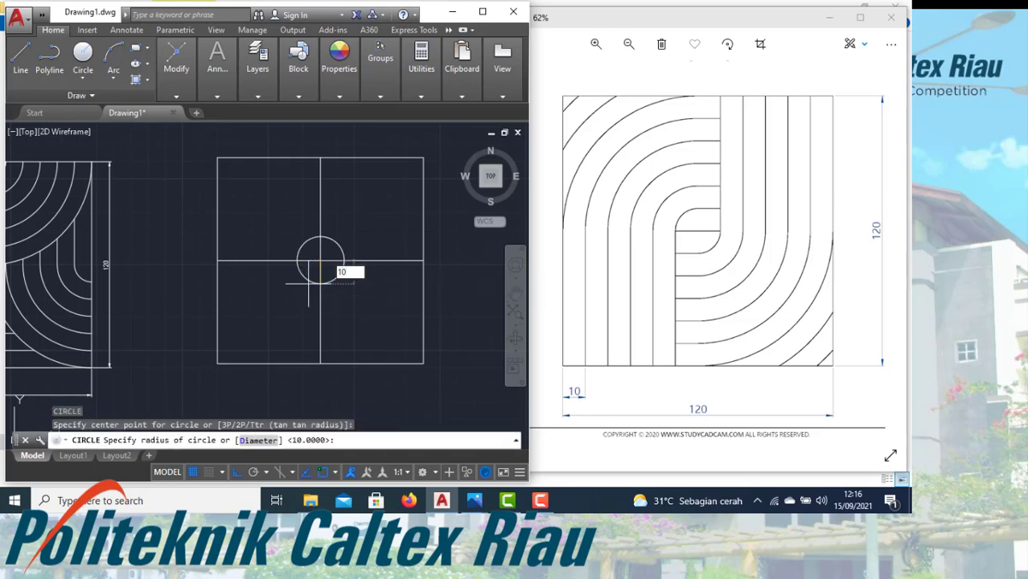
{"action": "type", "text": "10"}
{"action": "key", "text": "Return"}
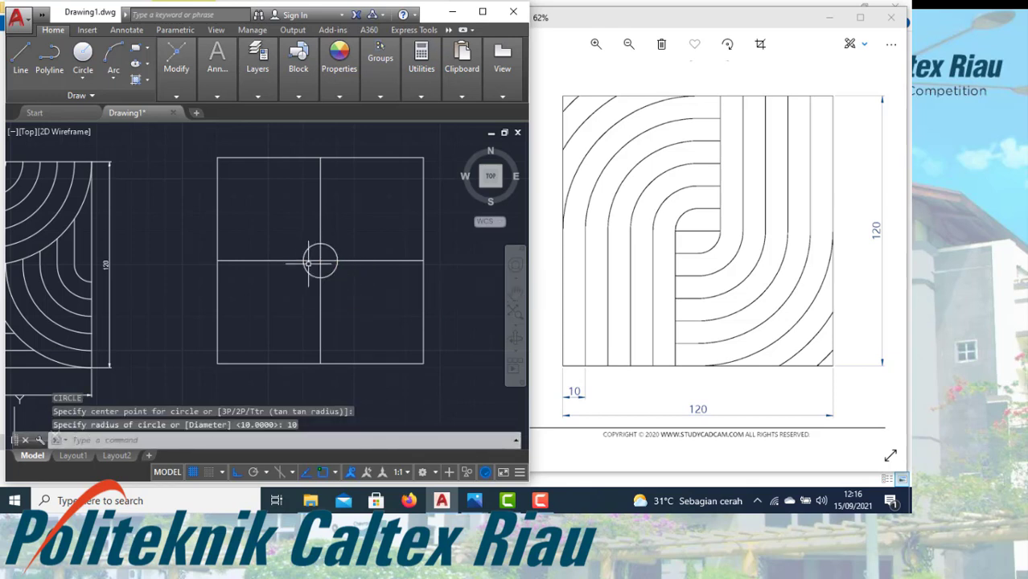
- Trim the circle's upper-right and lower-left quarters against the centre lines, keeping the two opposite quarter arcs
{"action": "type", "text": "tr"}
{"action": "key", "text": "Return"}
{"action": "left_click", "coordinate": [306, 272]}
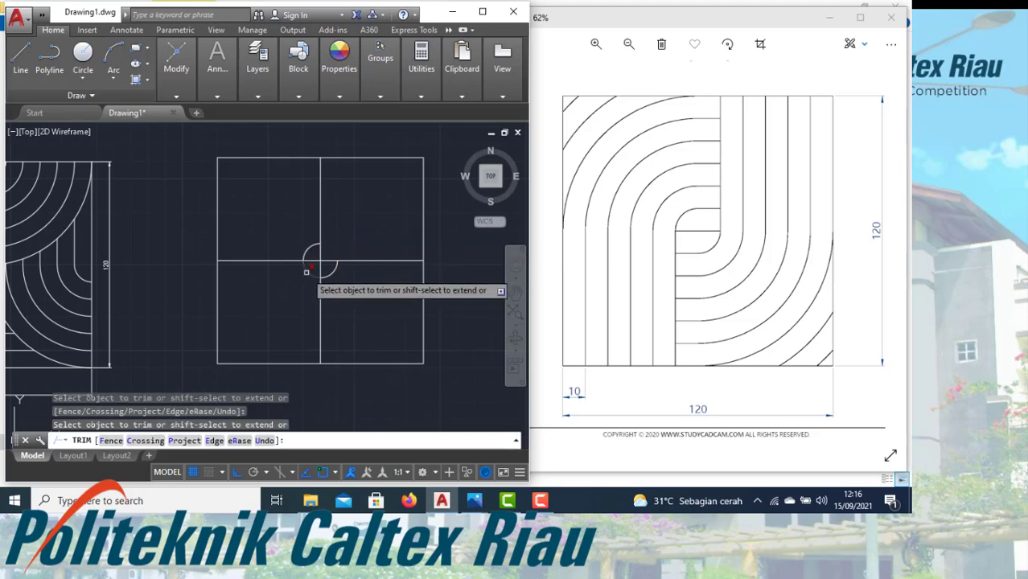
{"action": "key", "text": "Escape"}
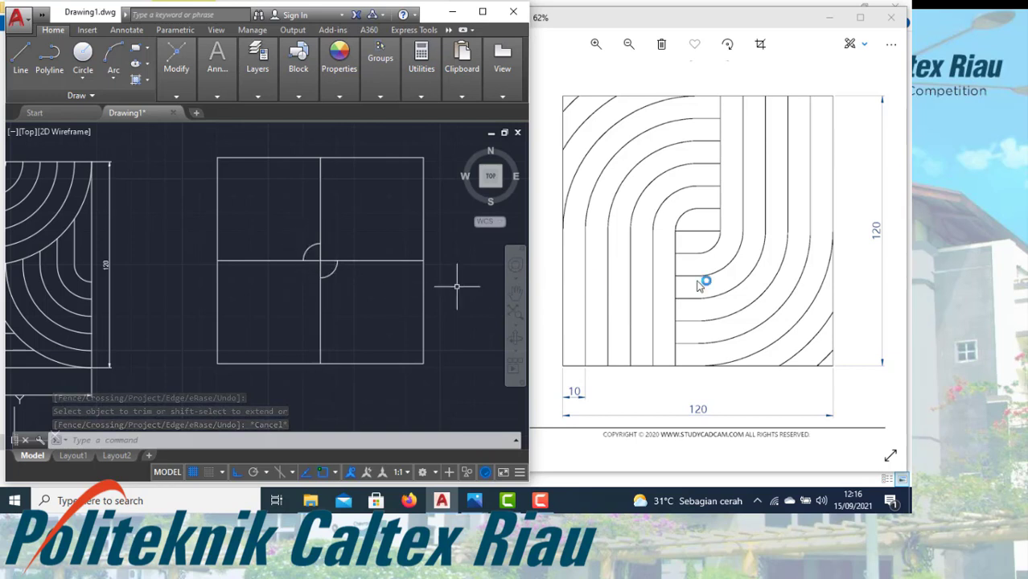
- Offset the upper-left quarter arc outward seven times at a spacing of 10, continuing past the square's edges
{"action": "type", "text": "off"}
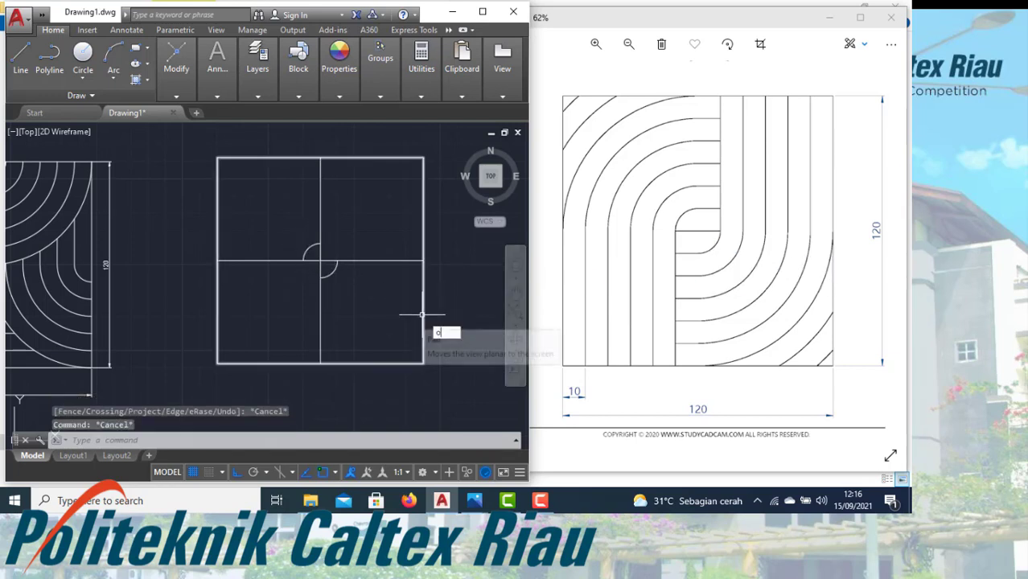
{"action": "key", "text": "Return"}
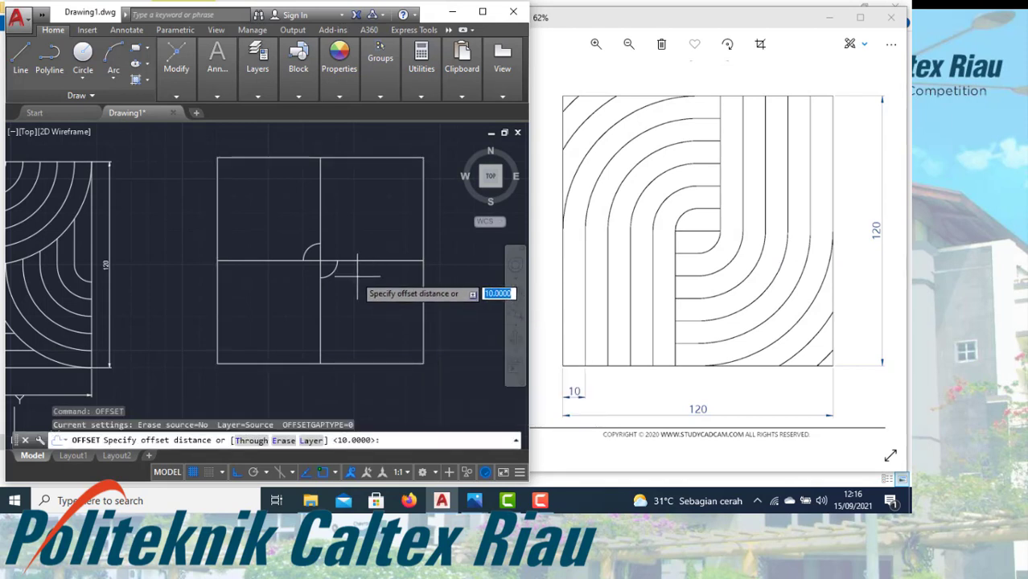
{"action": "key", "text": "Return"}
{"action": "left_click", "coordinate": [312, 248]}
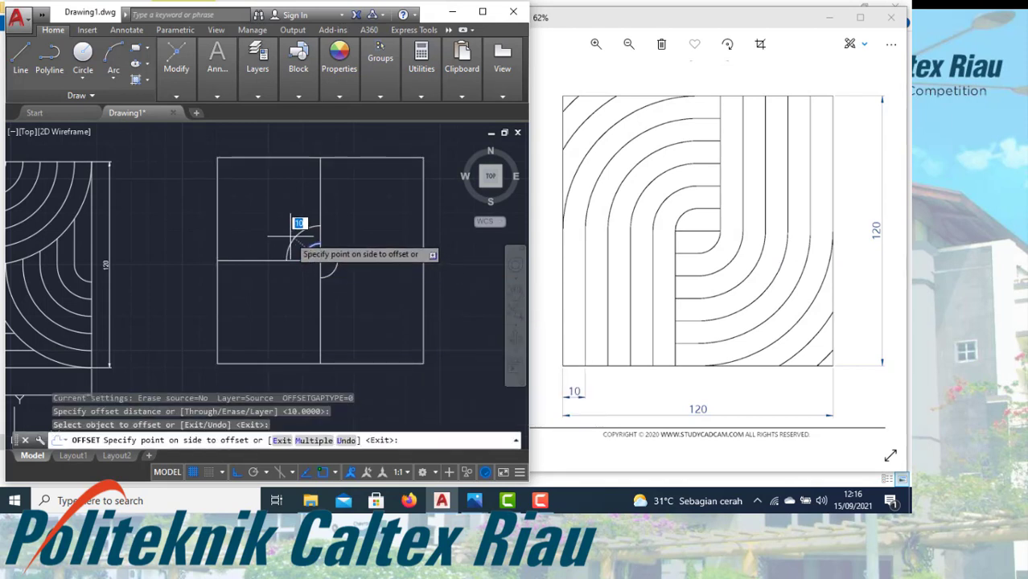
{"action": "left_click", "coordinate": [291, 236]}
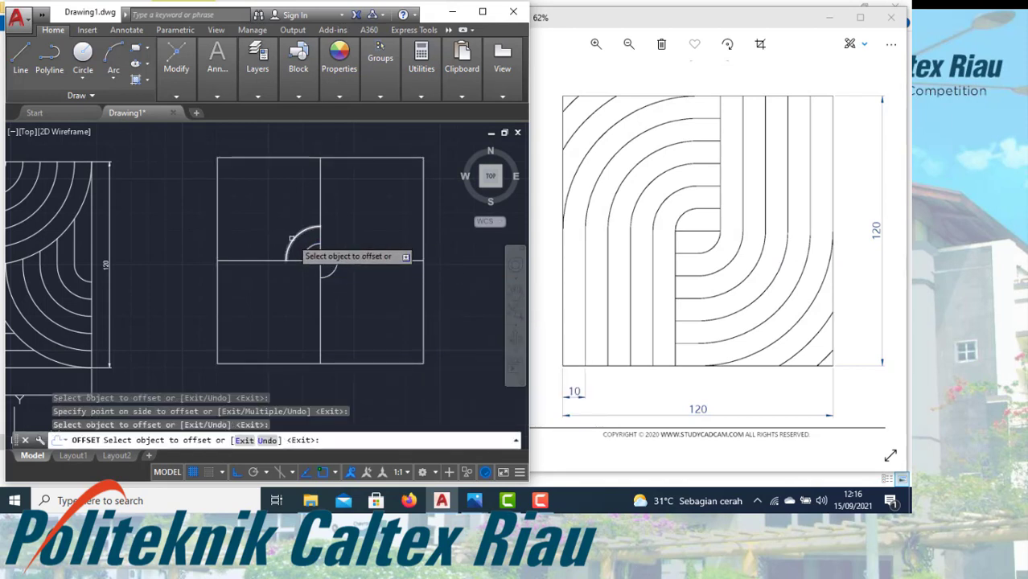
{"action": "left_click", "coordinate": [291, 239]}
{"action": "left_click", "coordinate": [282, 227]}
{"action": "left_click", "coordinate": [283, 225]}
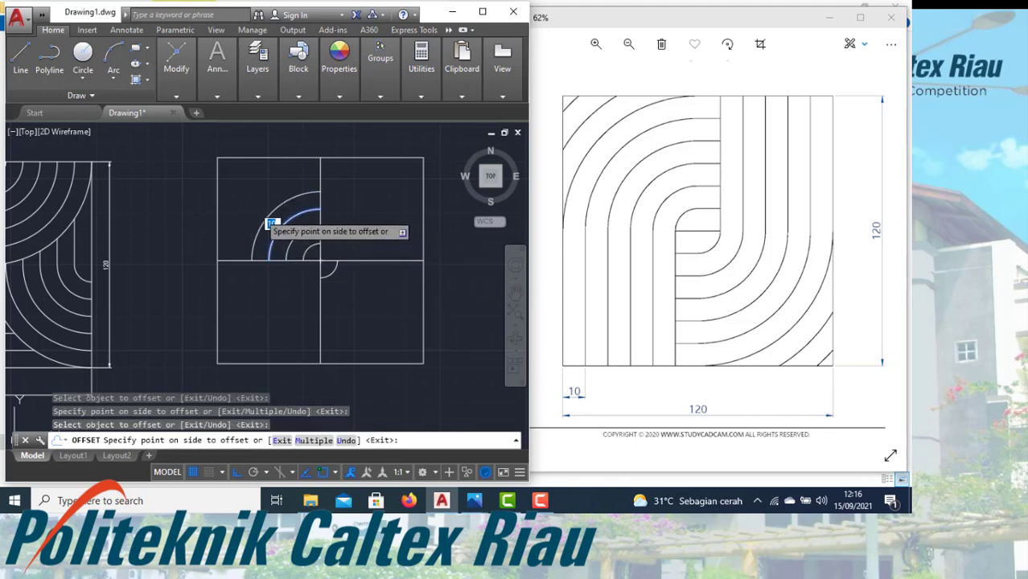
{"action": "left_click", "coordinate": [260, 207]}
{"action": "left_click", "coordinate": [268, 212]}
{"action": "left_click", "coordinate": [254, 204]}
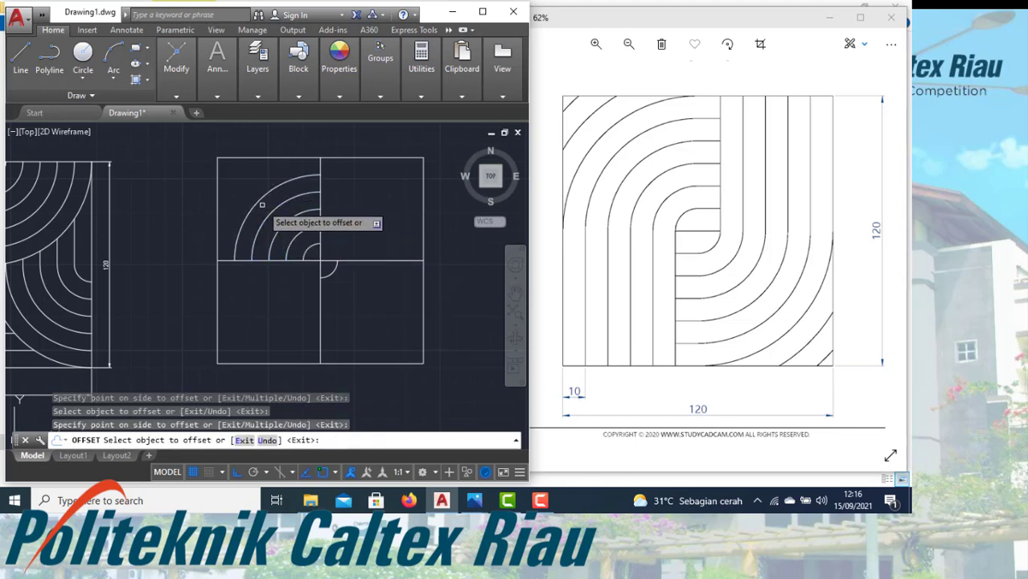
{"action": "left_click", "coordinate": [260, 199]}
{"action": "left_click", "coordinate": [253, 169]}
{"action": "left_click", "coordinate": [256, 182]}
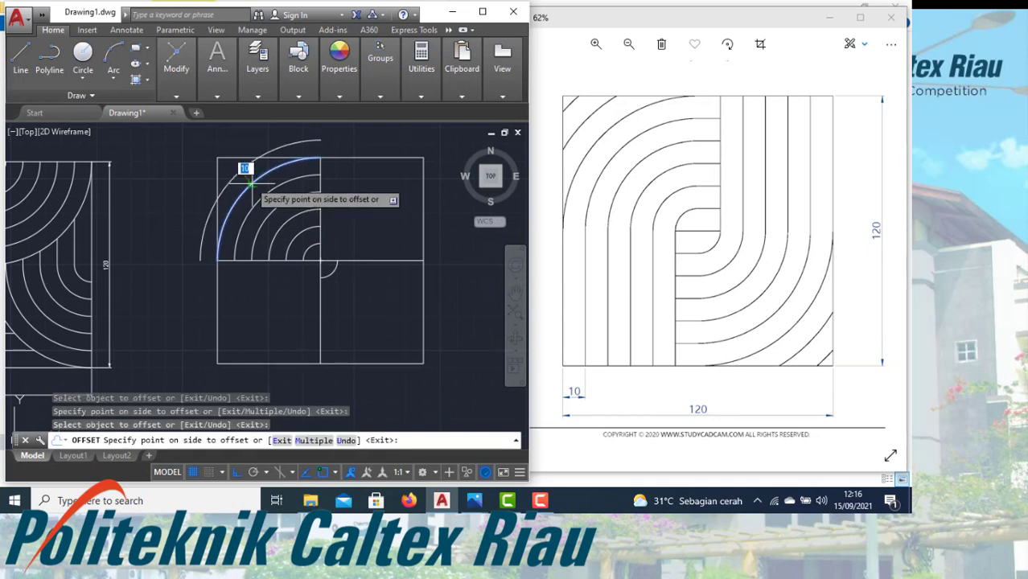
{"action": "left_click", "coordinate": [241, 171]}
{"action": "left_click", "coordinate": [241, 173]}
{"action": "left_click", "coordinate": [235, 165]}
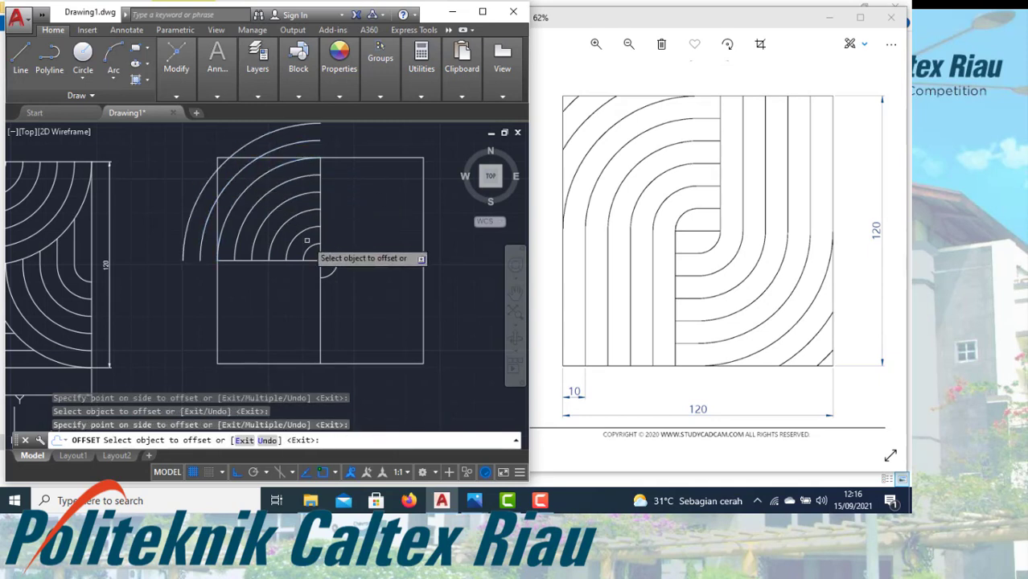
- Offset the lower-right quarter arc outward seven times at a spacing of 10, continuing past the square's edges
{"action": "left_click", "coordinate": [333, 271]}
{"action": "left_click", "coordinate": [341, 283]}
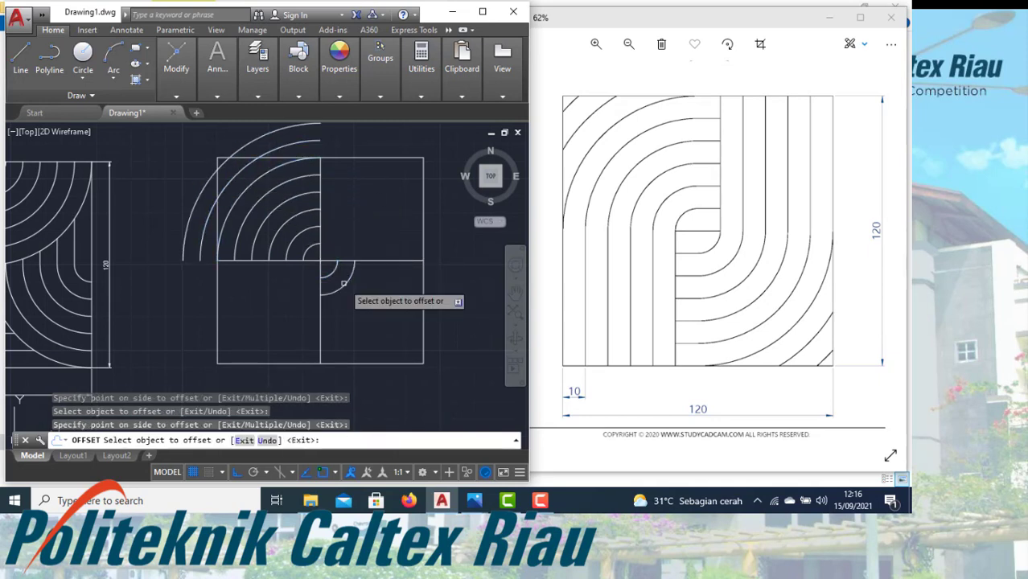
{"action": "left_click", "coordinate": [347, 287]}
{"action": "left_click", "coordinate": [353, 294]}
{"action": "left_click", "coordinate": [357, 294]}
{"action": "left_click", "coordinate": [367, 308]}
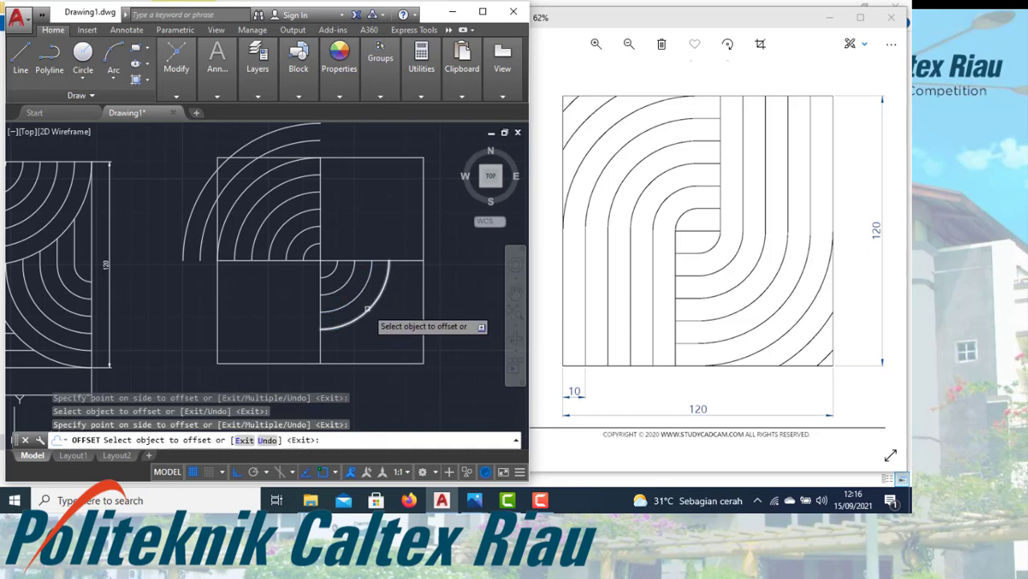
{"action": "left_click", "coordinate": [371, 316]}
{"action": "left_click", "coordinate": [376, 325]}
{"action": "left_click", "coordinate": [376, 326]}
{"action": "left_click", "coordinate": [383, 335]}
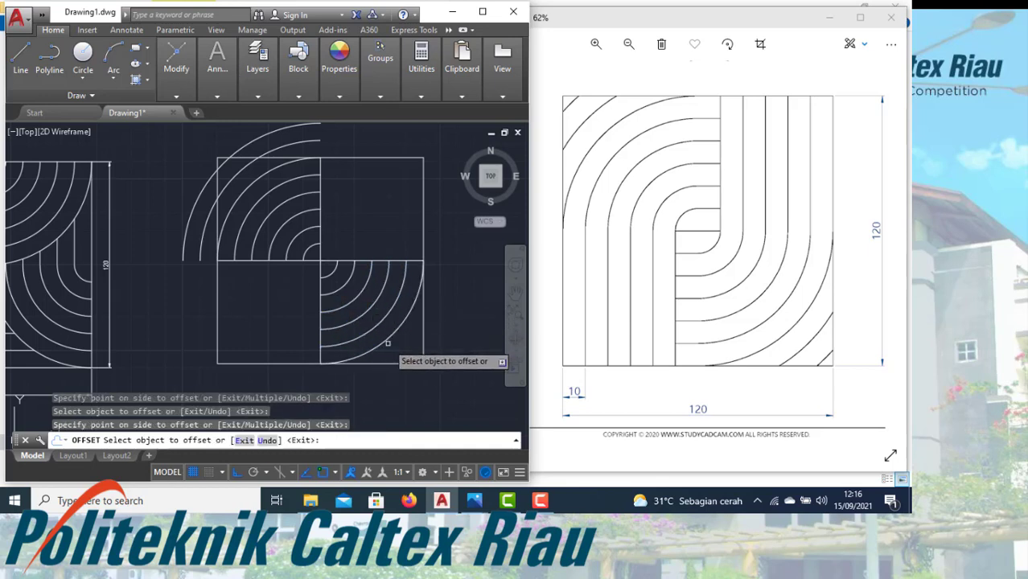
{"action": "left_click", "coordinate": [385, 342]}
{"action": "left_click", "coordinate": [398, 354]}
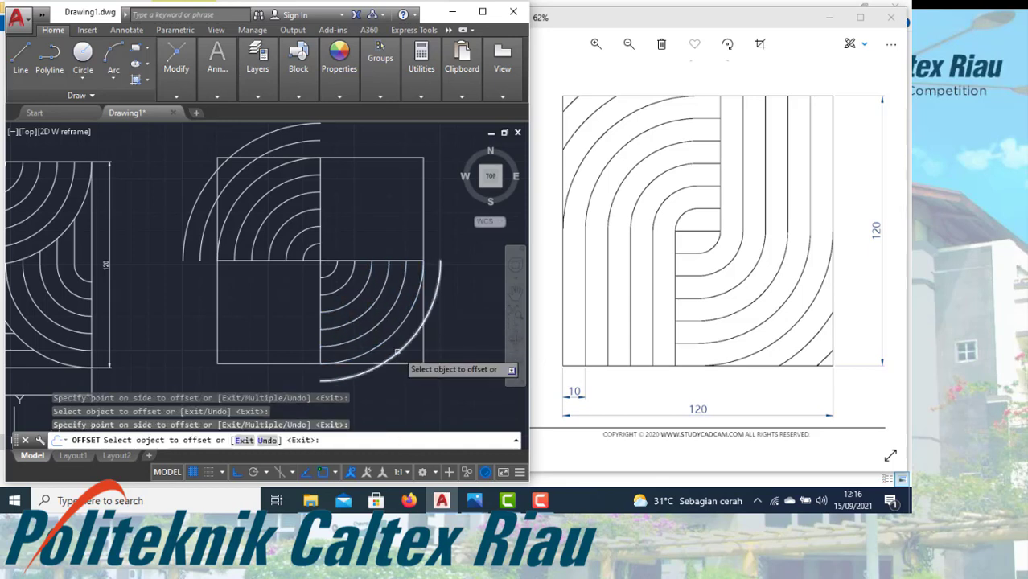
{"action": "left_click", "coordinate": [396, 352]}
{"action": "left_click", "coordinate": [408, 362]}
{"action": "key", "text": "Escape"}
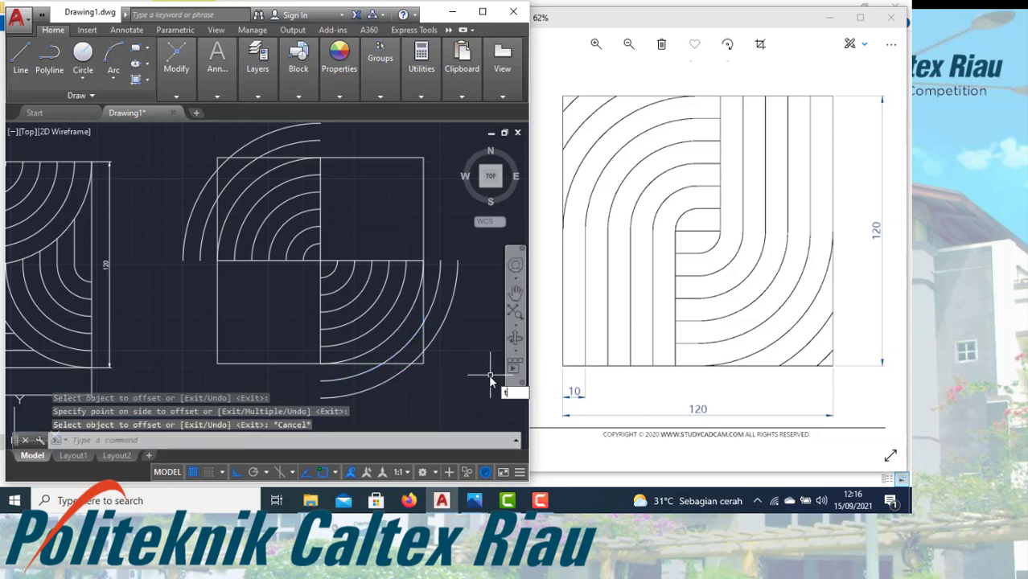
- Trim the portions of the outer arcs that extend beyond the square at its lower-right and upper-left corners
{"action": "type", "text": "tr"}
{"action": "key", "text": "Return"}
{"action": "key", "text": "Return"}
{"action": "left_click", "coordinate": [468, 362]}
{"action": "left_click", "coordinate": [429, 275]}
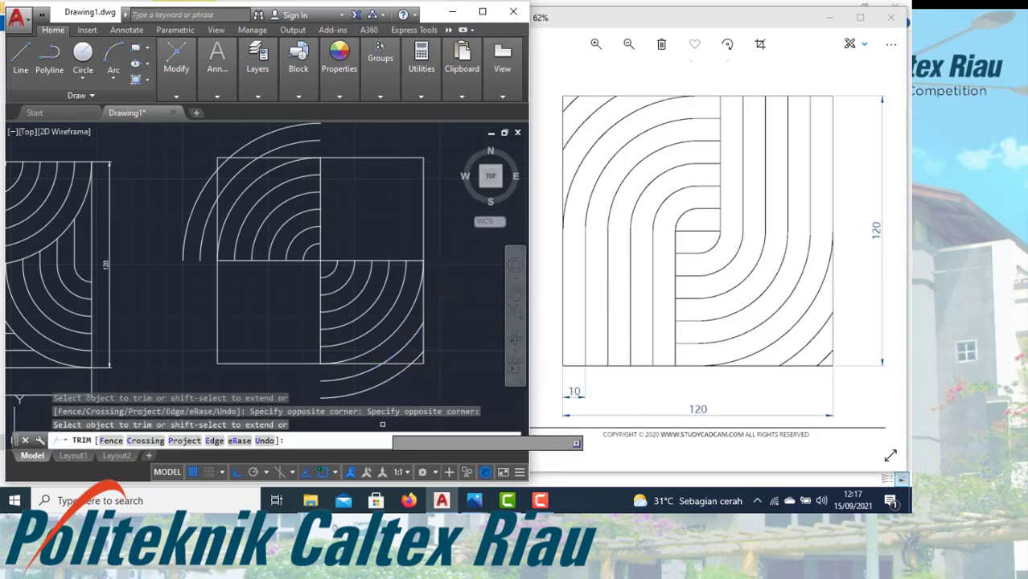
{"action": "left_click", "coordinate": [382, 396]}
{"action": "left_click", "coordinate": [356, 375]}
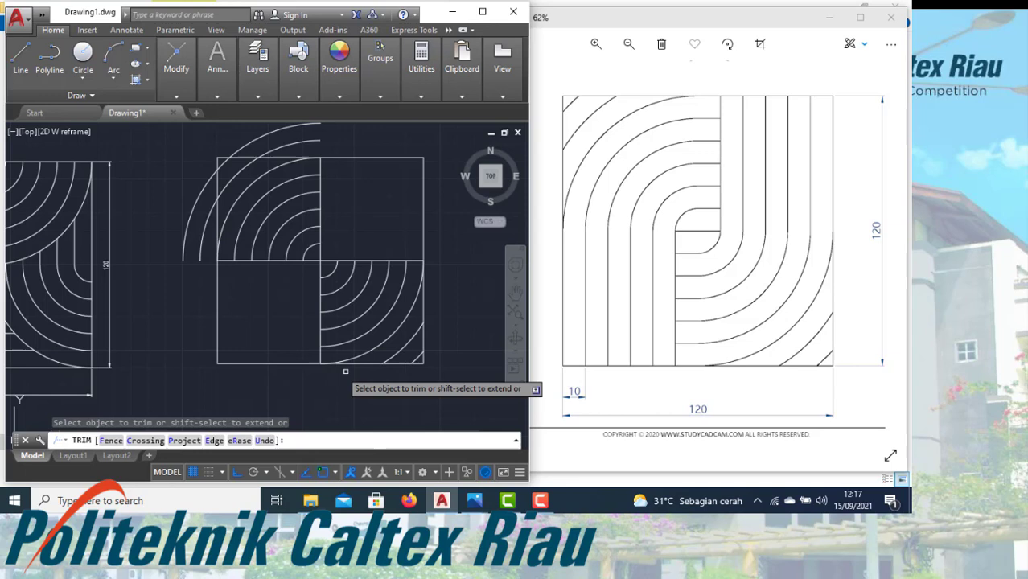
{"action": "left_click", "coordinate": [211, 253]}
{"action": "left_click", "coordinate": [164, 182]}
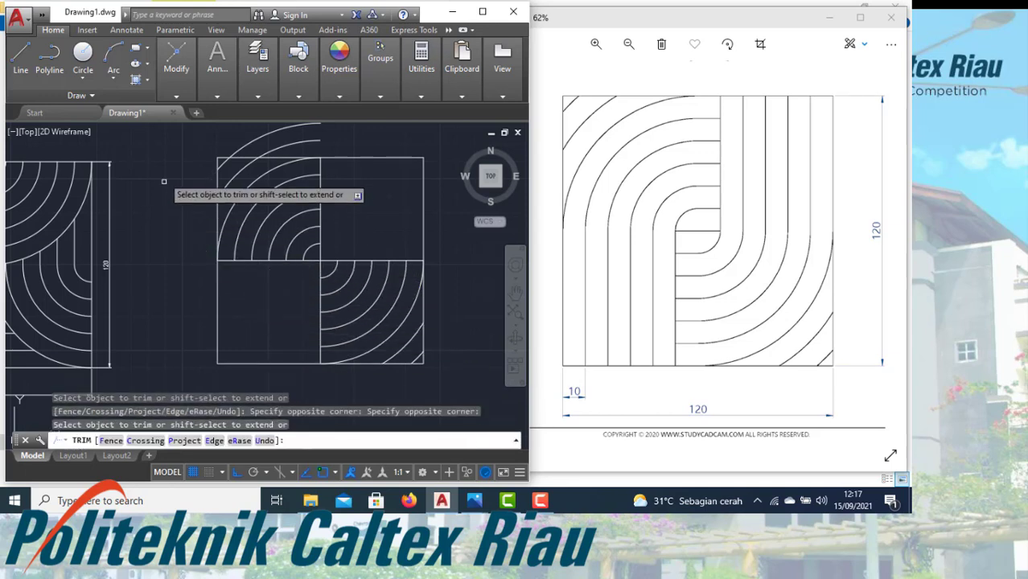
{"action": "left_click", "coordinate": [295, 149]}
{"action": "left_click", "coordinate": [257, 127]}
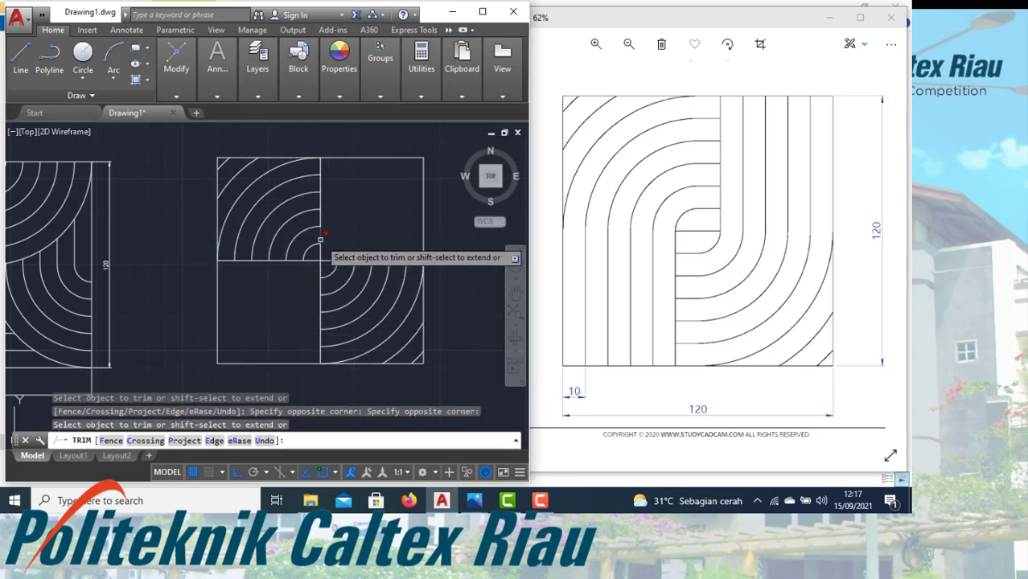
{"action": "key", "text": "Escape"}
- Draw a vertical line from the upper end of the lower-right radius 50 arc to the square's top edge
{"action": "type", "text": "l"}
{"action": "key", "text": "Return"}
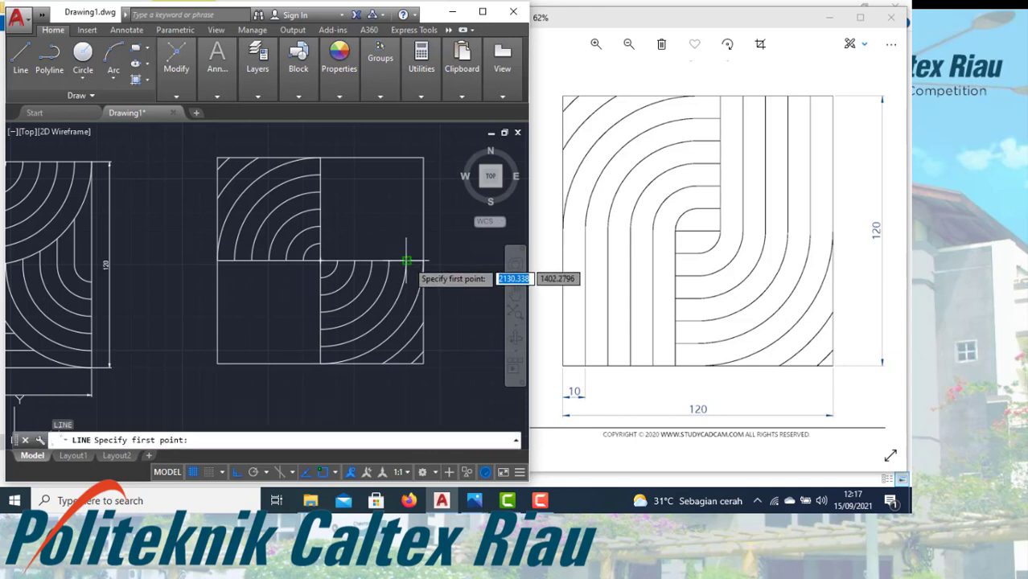
{"action": "left_click", "coordinate": [372, 259]}
{"action": "left_click", "coordinate": [406, 158]}
{"action": "key", "text": "Return"}
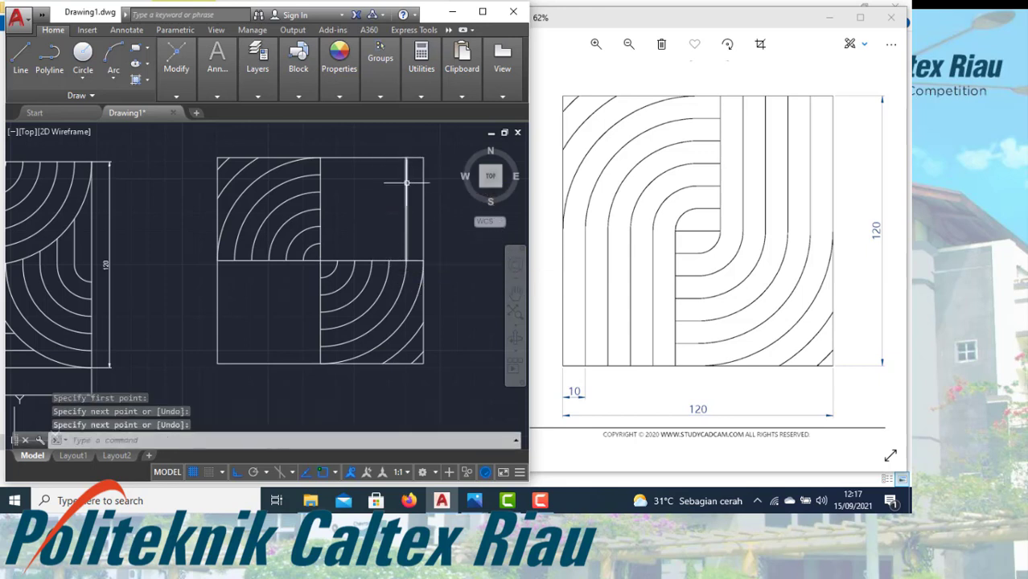
- Copy the vertical line onto the upper ends of the four smaller lower-right arcs, at a spacing of 10
{"action": "left_click", "coordinate": [394, 195]}
{"action": "type", "text": "co"}
{"action": "key", "text": "Return"}
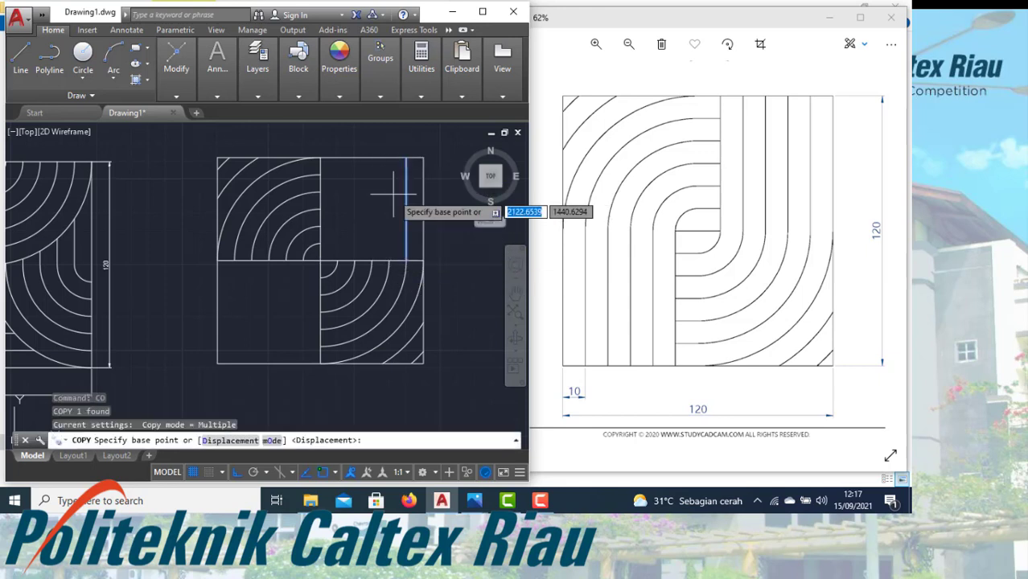
{"action": "scroll", "coordinate": [405, 262], "scroll_direction": "up", "scroll_amount": 3}
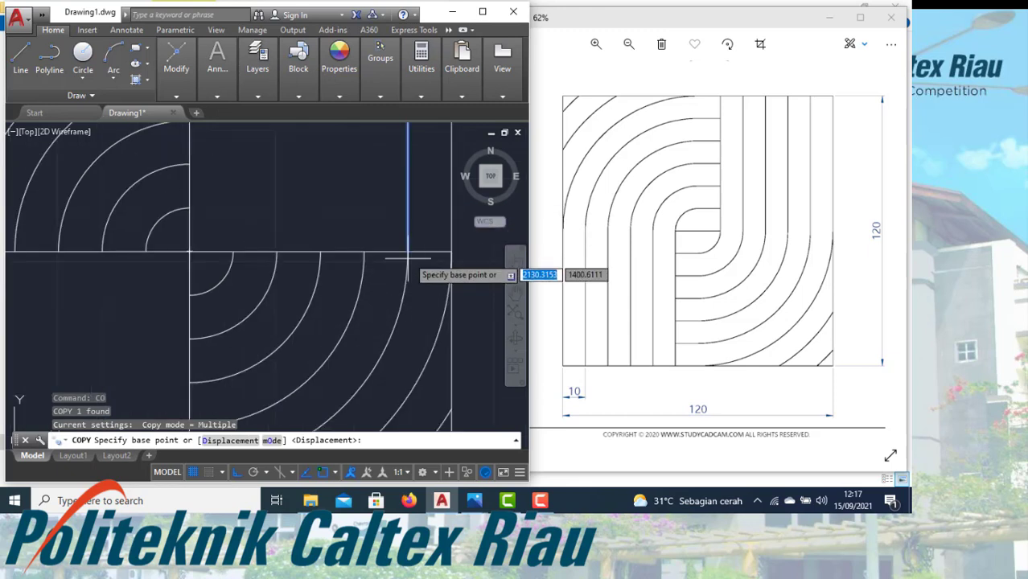
{"action": "left_click", "coordinate": [407, 259]}
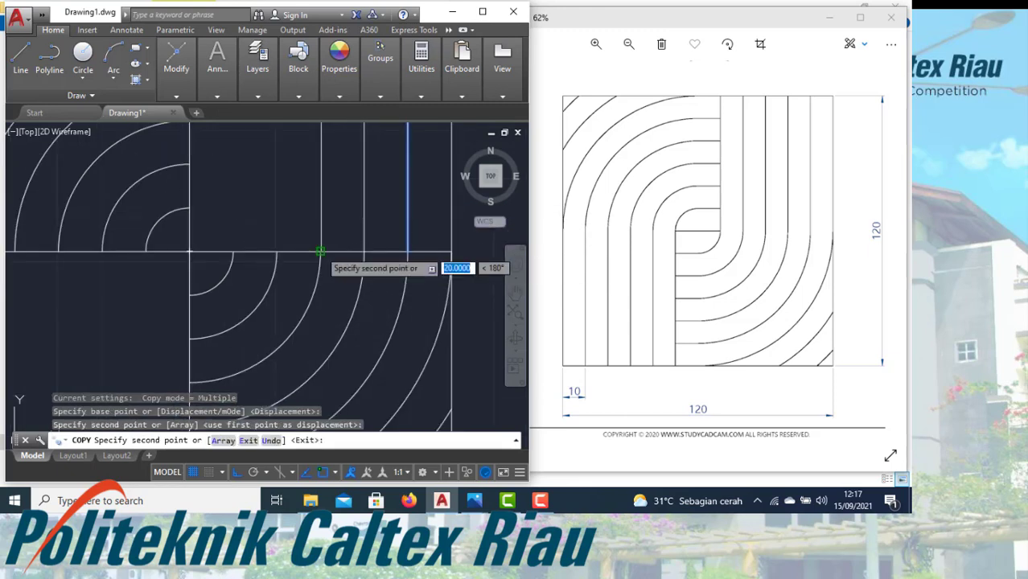
{"action": "left_click", "coordinate": [326, 243]}
{"action": "left_click", "coordinate": [282, 243]}
{"action": "left_click", "coordinate": [235, 243]}
{"action": "key", "text": "Escape"}
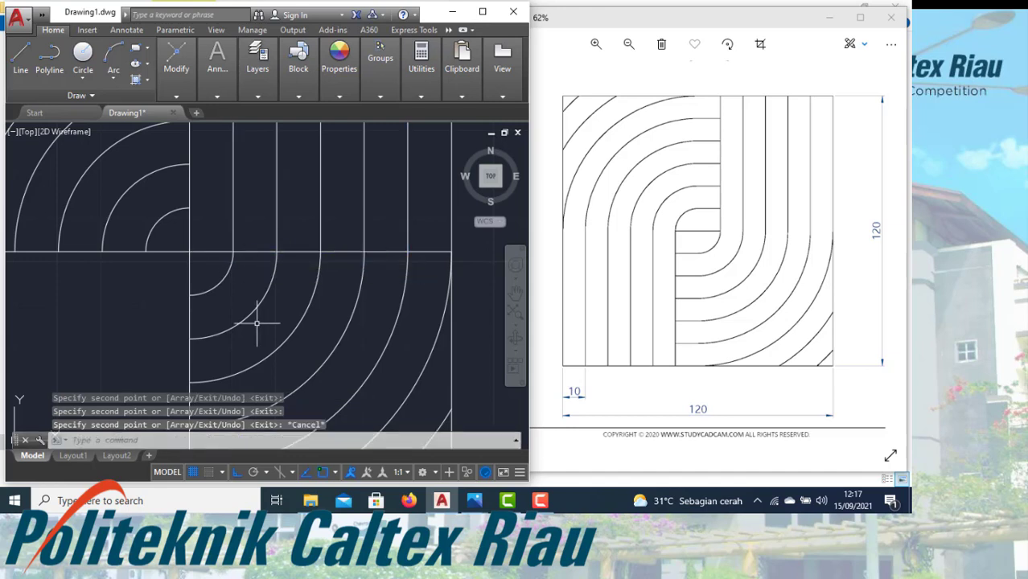
- Copy the five vertical lines into the lower-left quadrant so they run down from the ends of the upper-left arcs
{"action": "scroll", "coordinate": [264, 337], "scroll_direction": "down", "scroll_amount": 3}
{"action": "left_click", "coordinate": [329, 273]}
{"action": "left_click", "coordinate": [245, 255]}
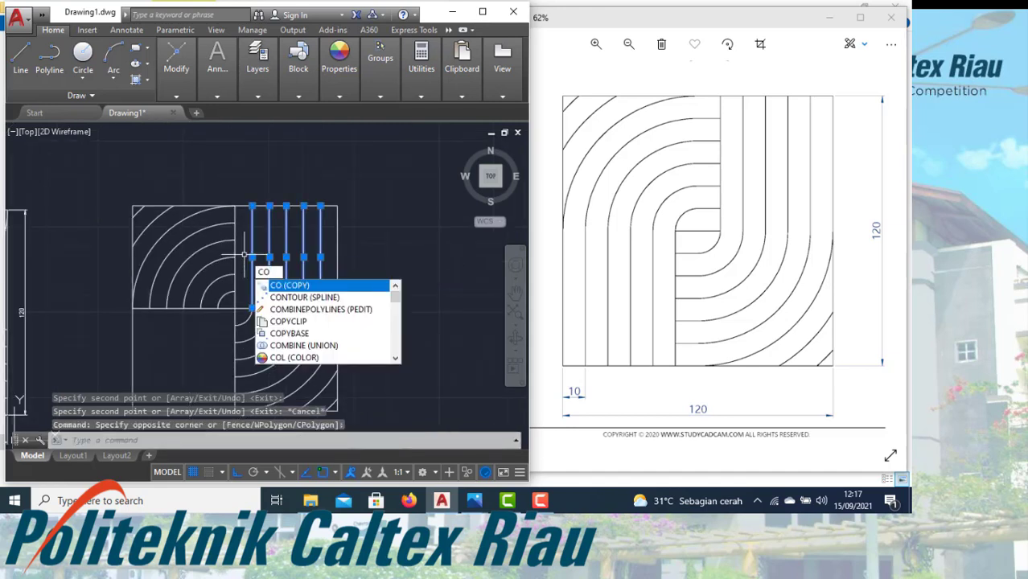
{"action": "type", "text": "co"}
{"action": "key", "text": "Return"}
{"action": "left_click", "coordinate": [321, 308]}
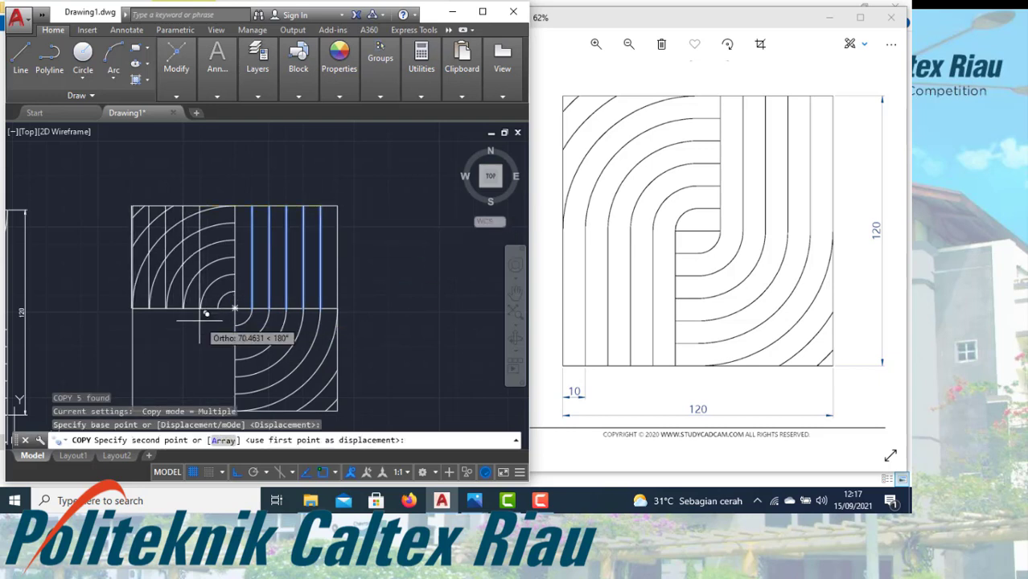
{"action": "left_click", "coordinate": [218, 309]}
{"action": "key", "text": "Escape"}
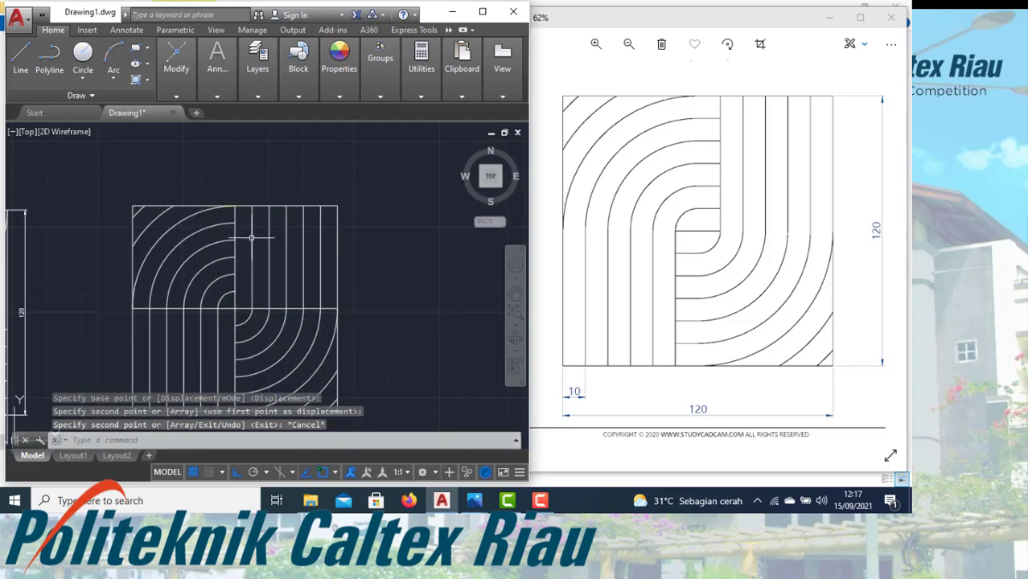
- Erase the square's horizontal and vertical centre lines
{"action": "scroll", "coordinate": [260, 234], "scroll_direction": "down", "scroll_amount": 2}
{"action": "scroll", "coordinate": [226, 269], "scroll_direction": "up", "scroll_amount": 2}
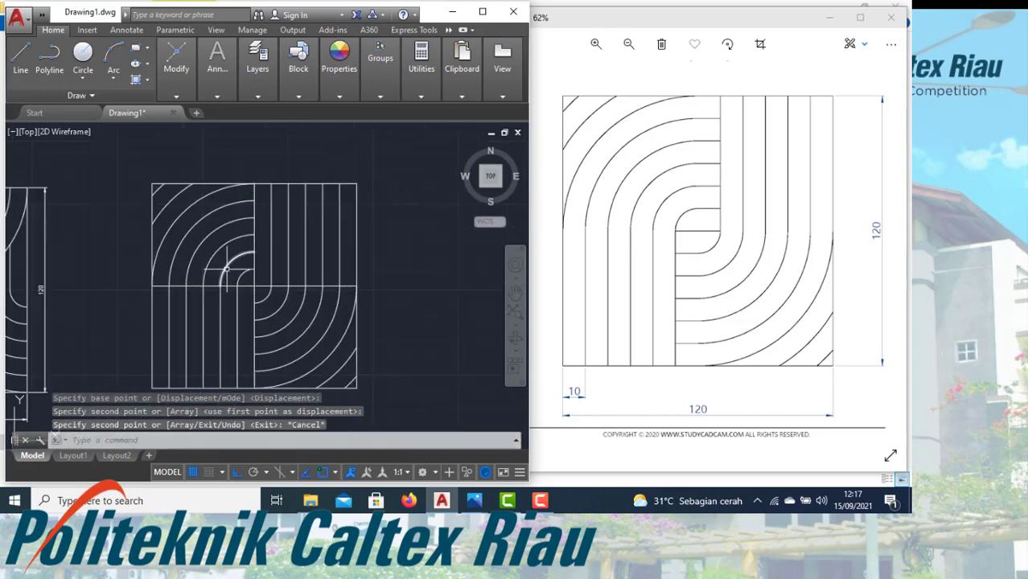
{"action": "scroll", "coordinate": [234, 273], "scroll_direction": "up", "scroll_amount": 2}
{"action": "left_click", "coordinate": [261, 297]}
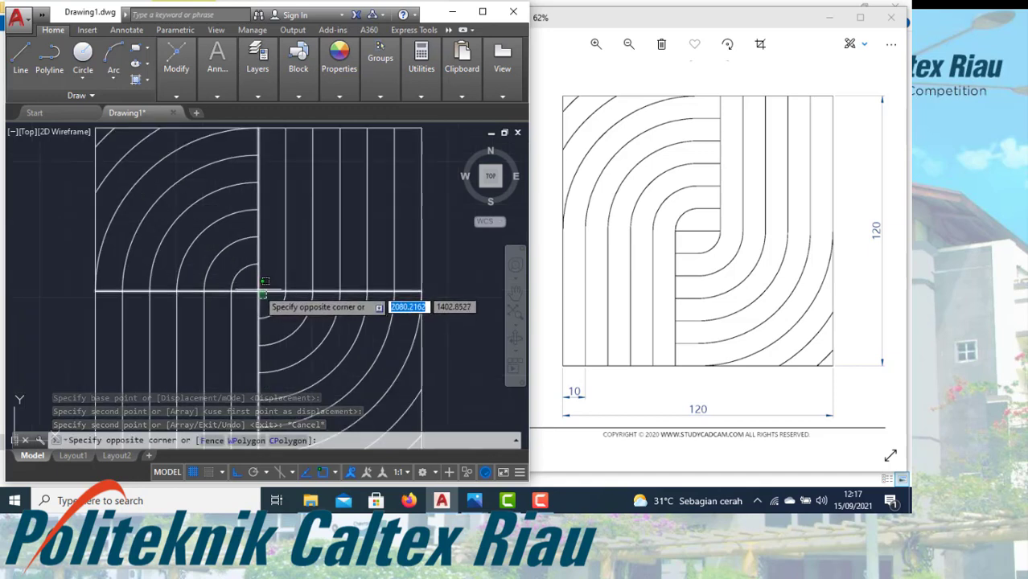
{"action": "left_click", "coordinate": [252, 287]}
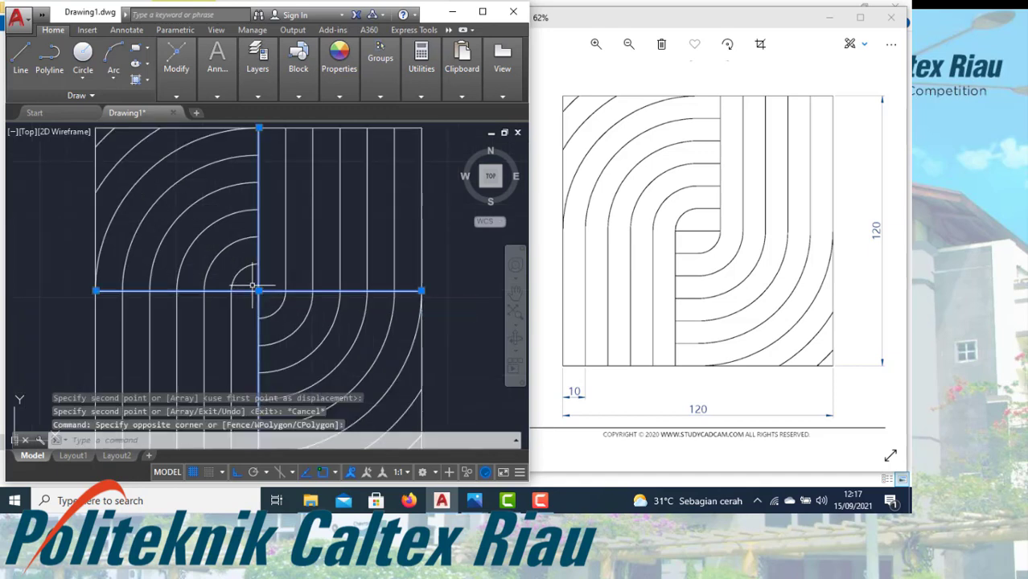
{"action": "key", "text": "Return"}
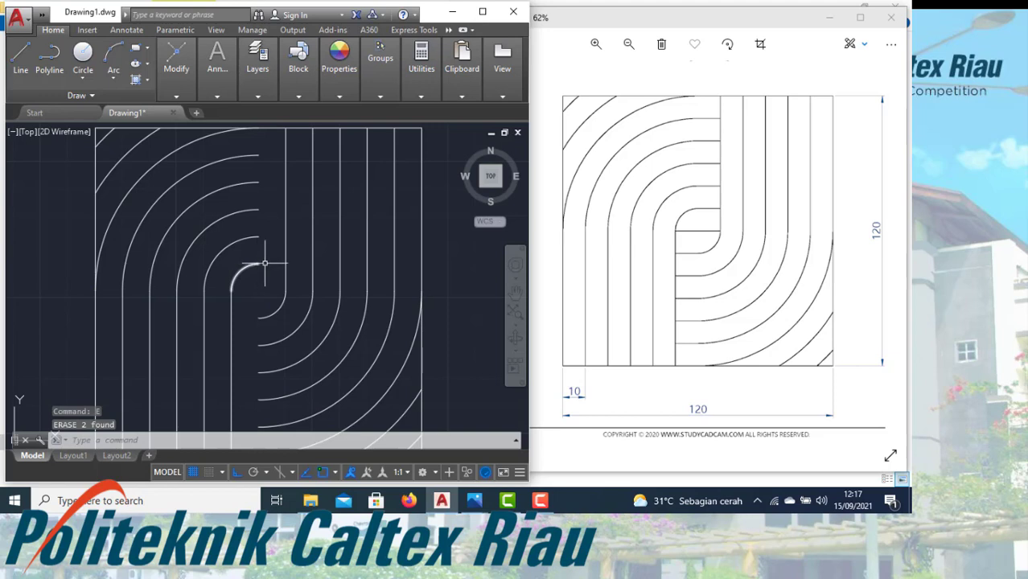
- Draw a horizontal line from the upper end of the smallest upper-left arc to the nearest vertical line on its right
{"action": "type", "text": "l"}
{"action": "key", "text": "Return"}
{"action": "left_click", "coordinate": [258, 266]}
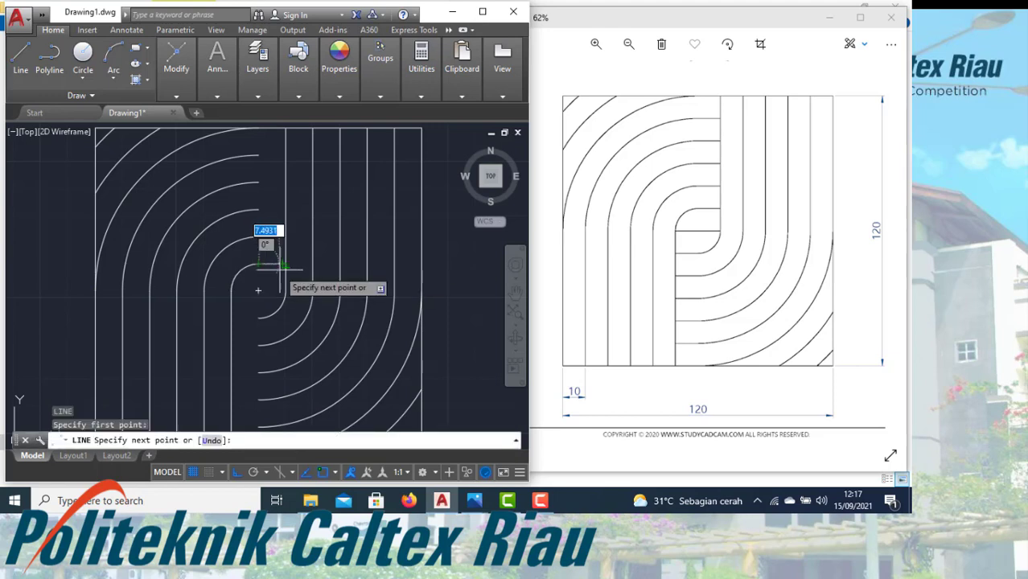
{"action": "left_click", "coordinate": [285, 264]}
{"action": "key", "text": "Return"}
- Copy the short horizontal line upward onto the ends of the next four upper-left arcs, at a spacing of 10
{"action": "left_click", "coordinate": [279, 270]}
{"action": "left_click", "coordinate": [271, 255]}
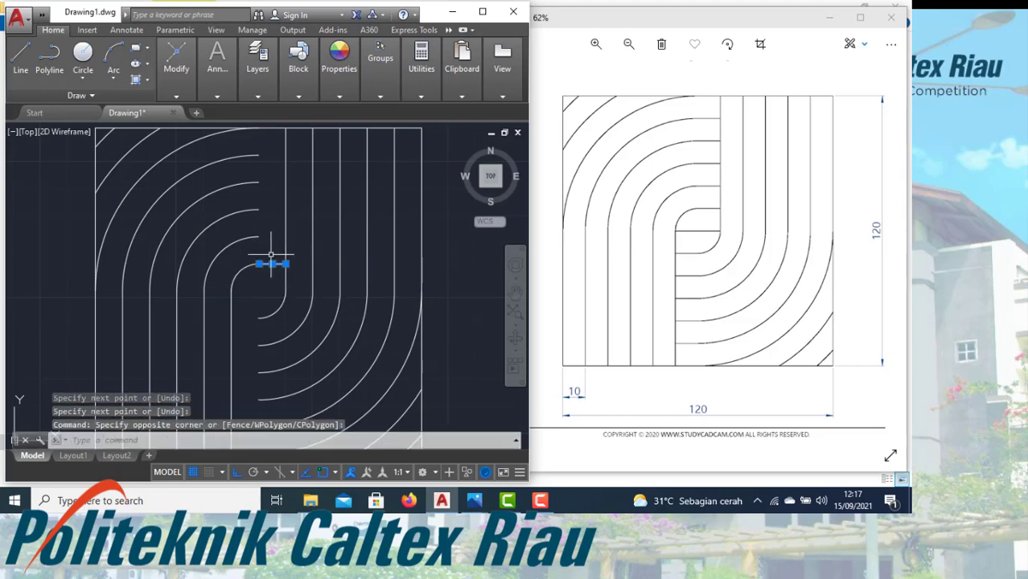
{"action": "key", "text": "Return"}
{"action": "left_click", "coordinate": [258, 264]}
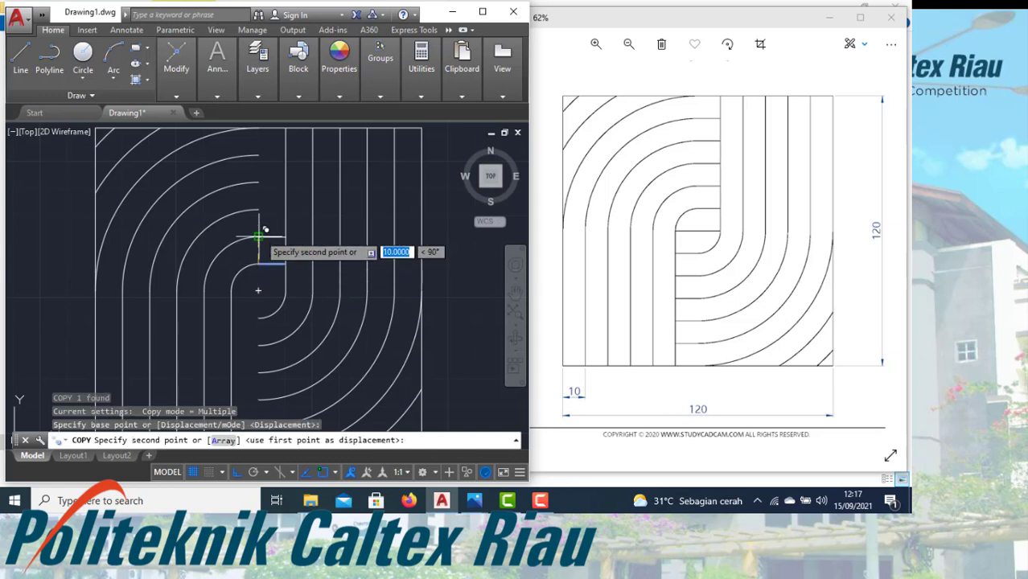
{"action": "left_click", "coordinate": [268, 202]}
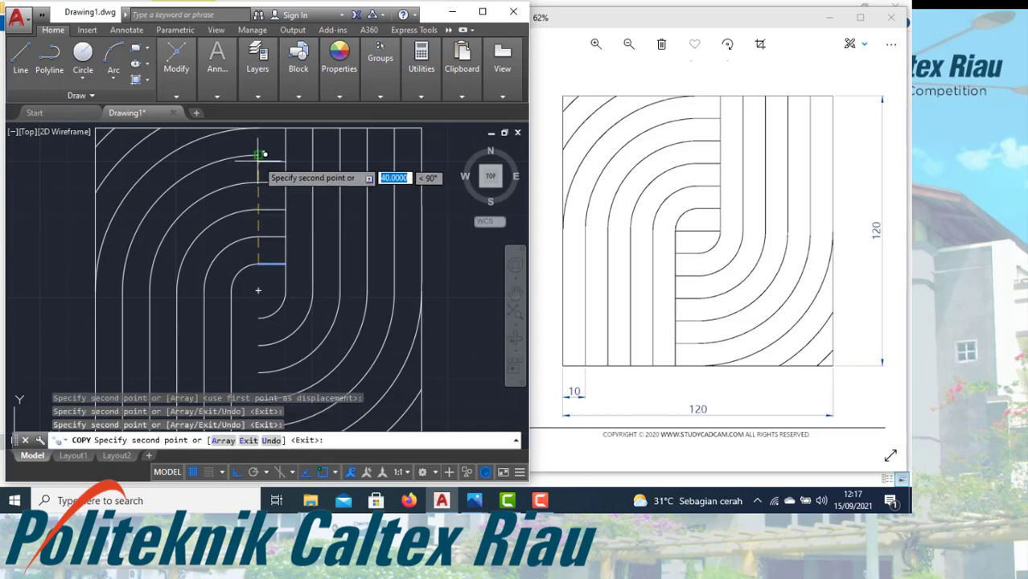
{"action": "scroll", "coordinate": [265, 202], "scroll_direction": "down", "scroll_amount": 2}
{"action": "key", "text": "Escape"}
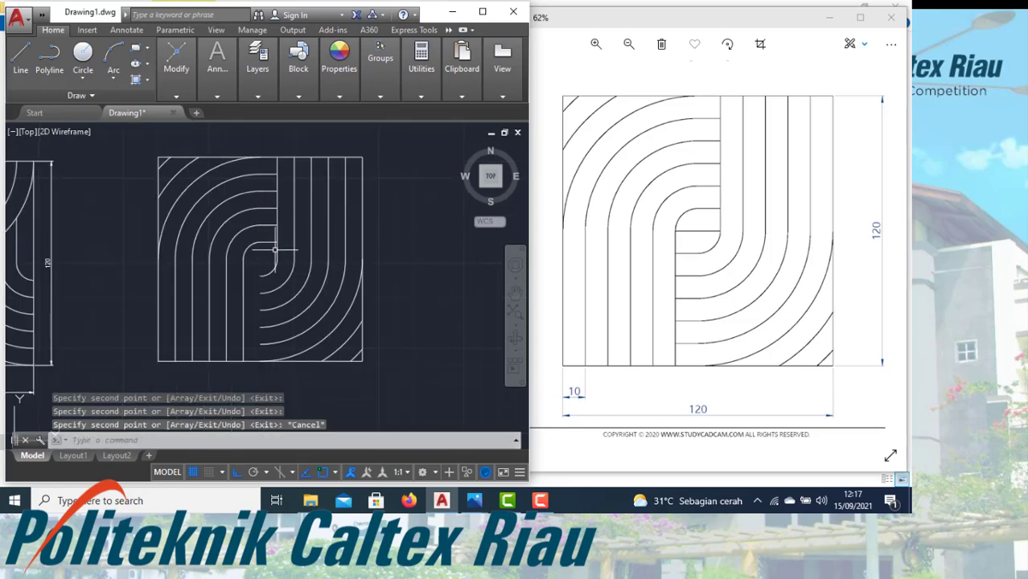
- Copy the five short horizontal lines onto the open ends of the lower-right arcs, joining them to the adjacent vertical line
{"action": "left_click", "coordinate": [268, 251]}
{"action": "left_click", "coordinate": [268, 167]}
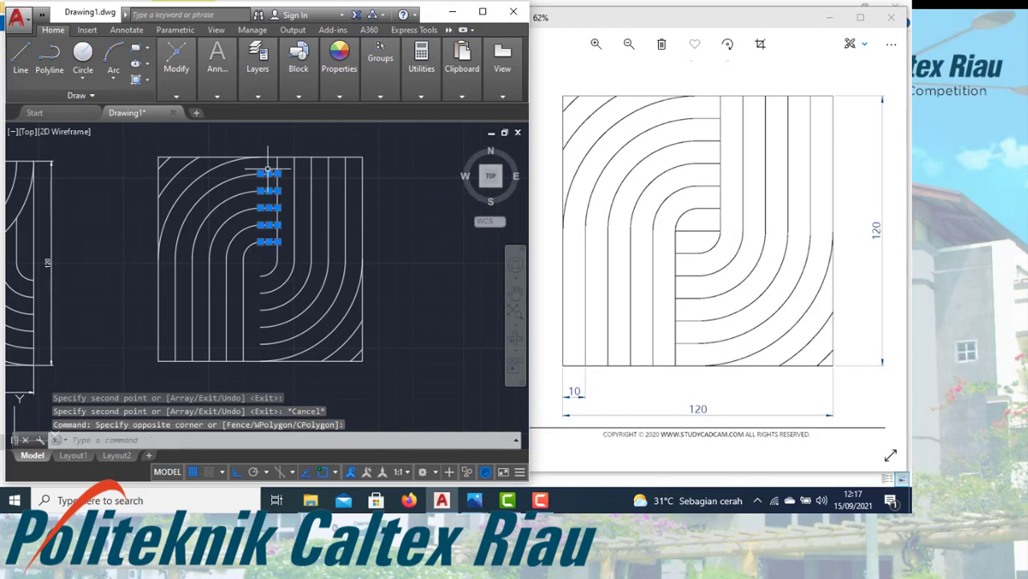
{"action": "type", "text": "co"}
{"action": "key", "text": "Return"}
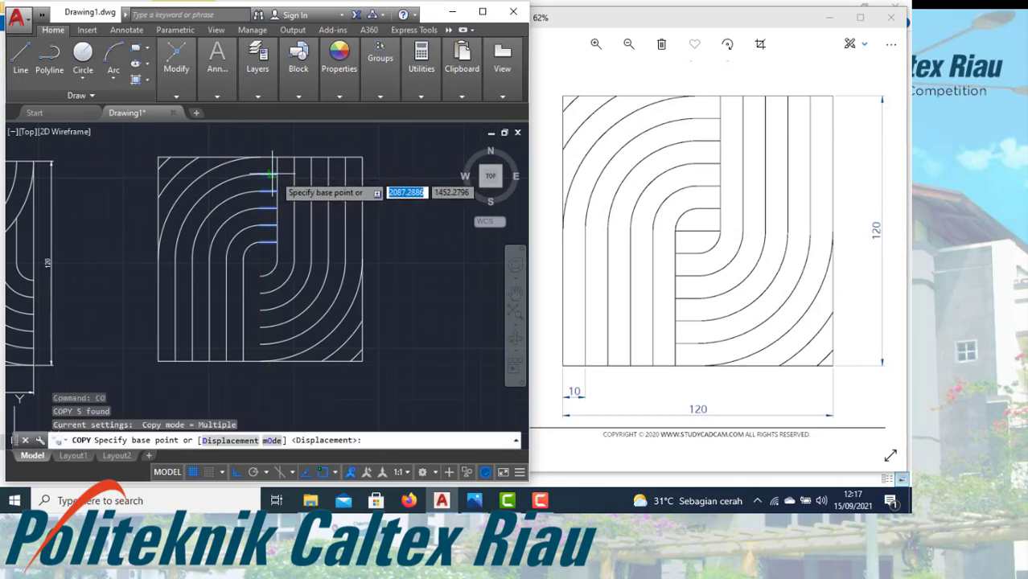
{"action": "left_click", "coordinate": [277, 173]}
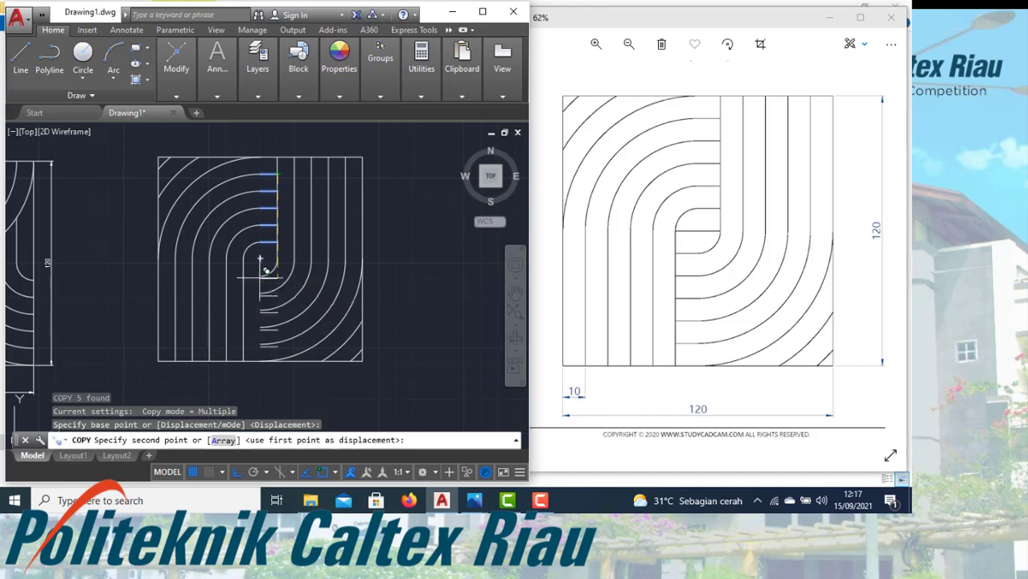
{"action": "left_click", "coordinate": [265, 273]}
{"action": "key", "text": "Escape"}
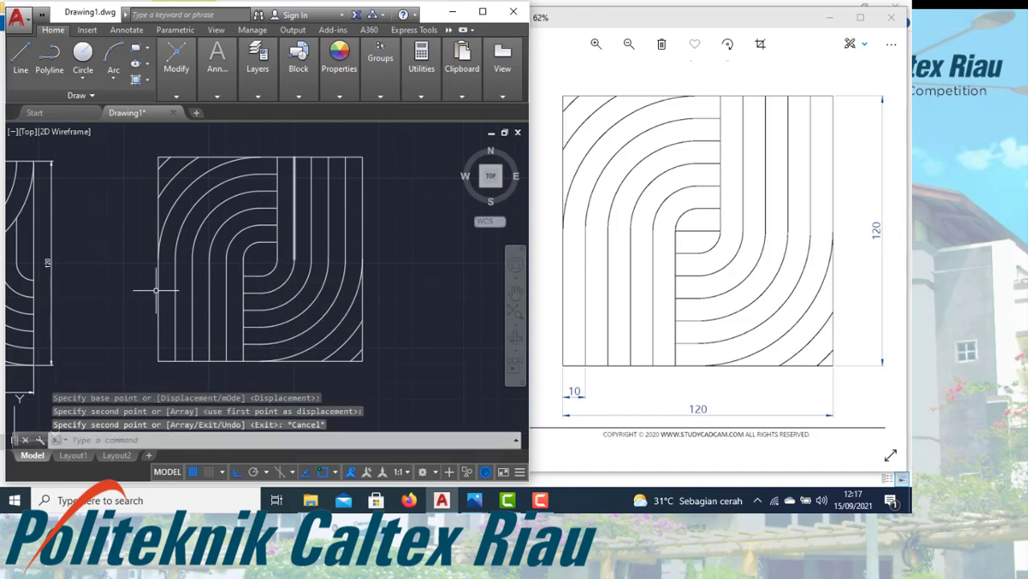
- Add linear dimensions for the second square's overall width below it and its overall height on its right side
{"action": "left_click", "coordinate": [218, 63]}
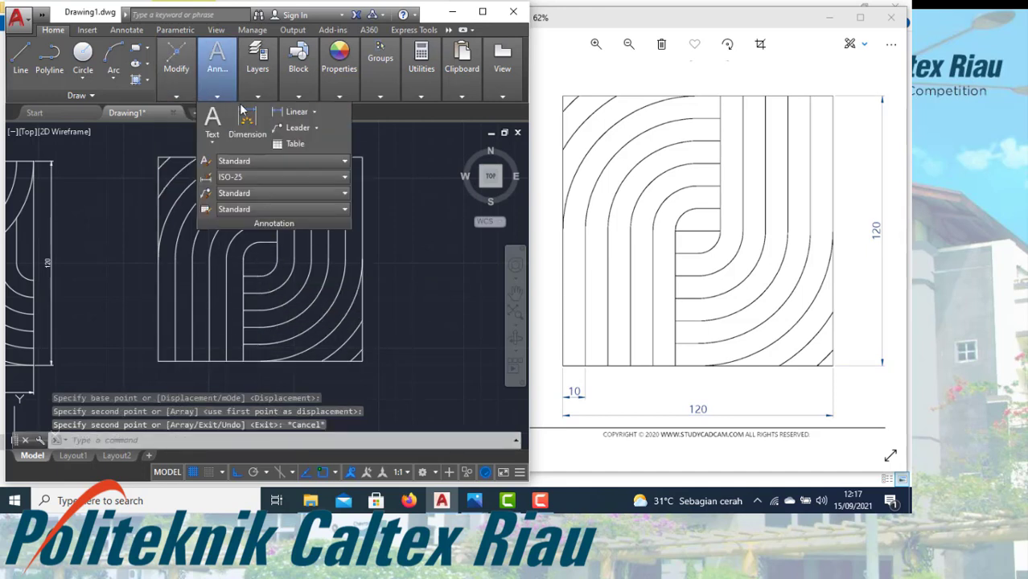
{"action": "left_click", "coordinate": [276, 112]}
{"action": "left_click", "coordinate": [159, 361]}
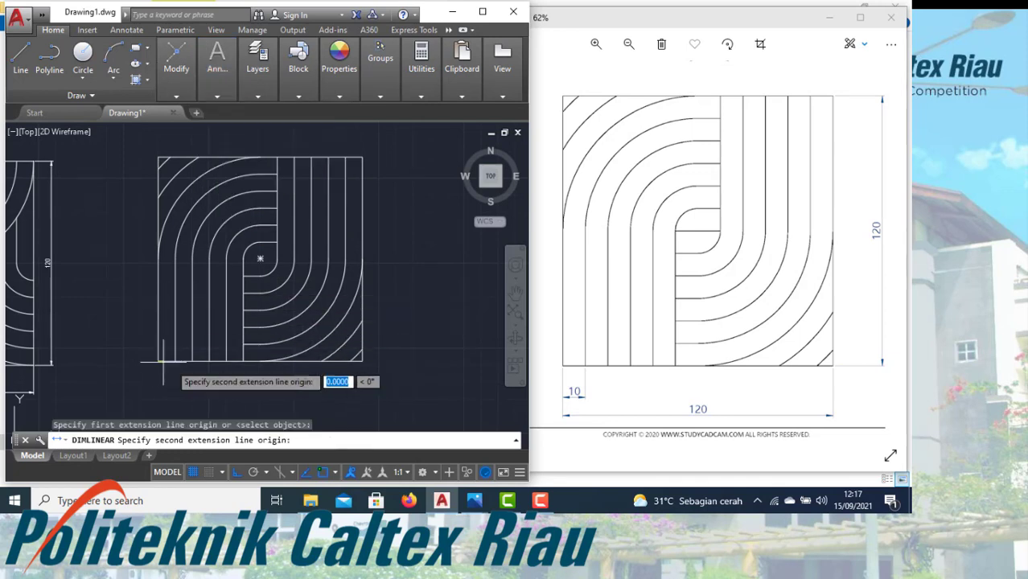
{"action": "left_click", "coordinate": [362, 361]}
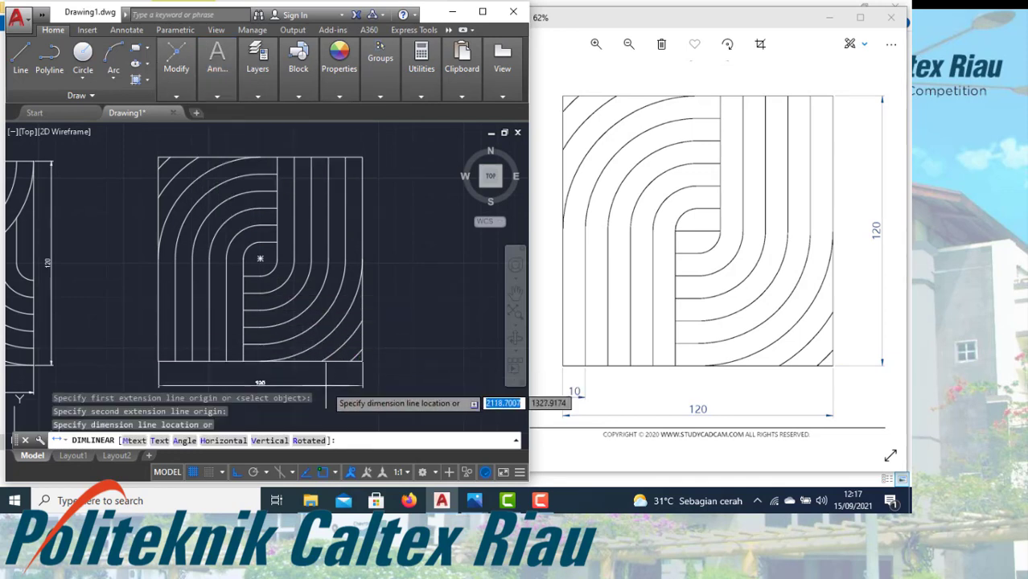
{"action": "left_click", "coordinate": [338, 383]}
{"action": "key", "text": "Return"}
{"action": "left_click", "coordinate": [363, 361]}
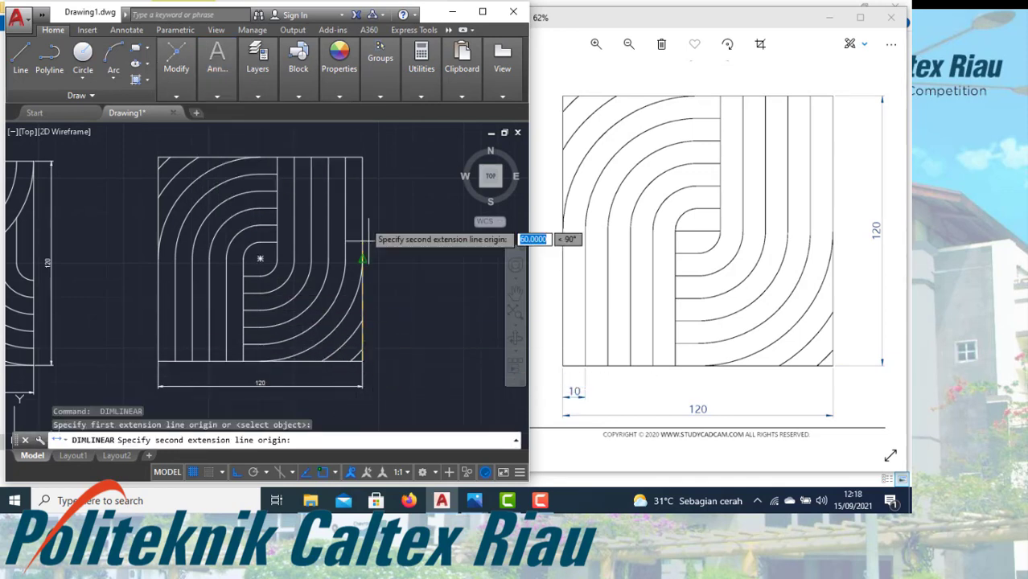
{"action": "left_click", "coordinate": [362, 157]}
{"action": "left_click", "coordinate": [394, 171]}
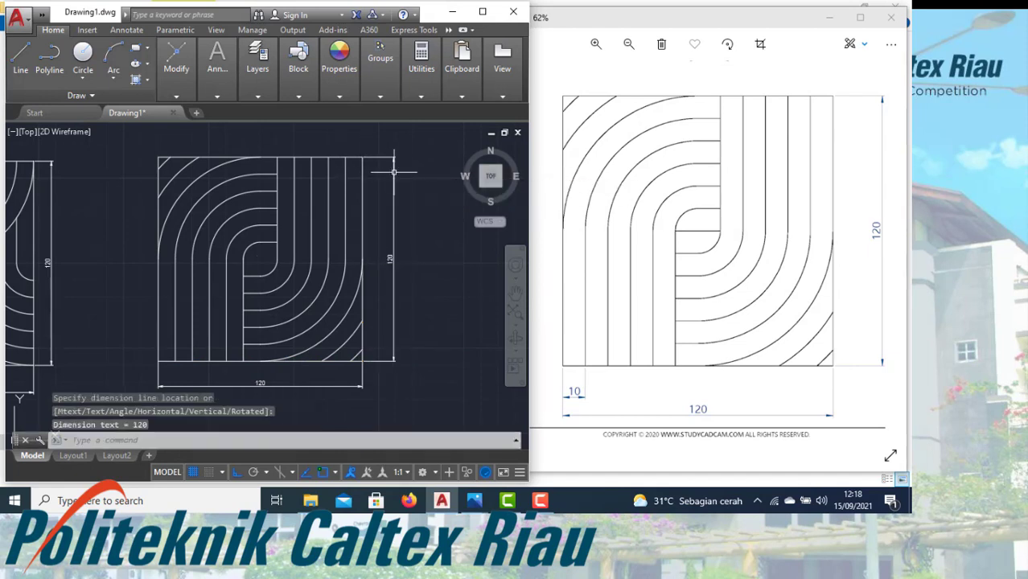
- Dimension the spacing between the second square's left edge and the first vertical line, placing it above the overall width dimension
{"action": "key", "text": "Return"}
{"action": "left_click", "coordinate": [159, 361]}
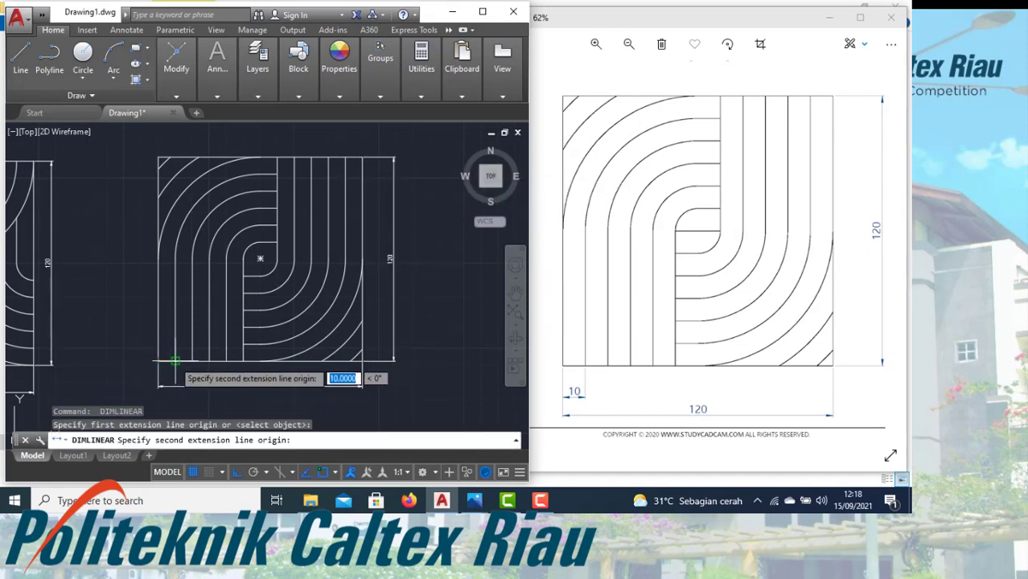
{"action": "left_click", "coordinate": [174, 361]}
{"action": "left_click", "coordinate": [169, 371]}
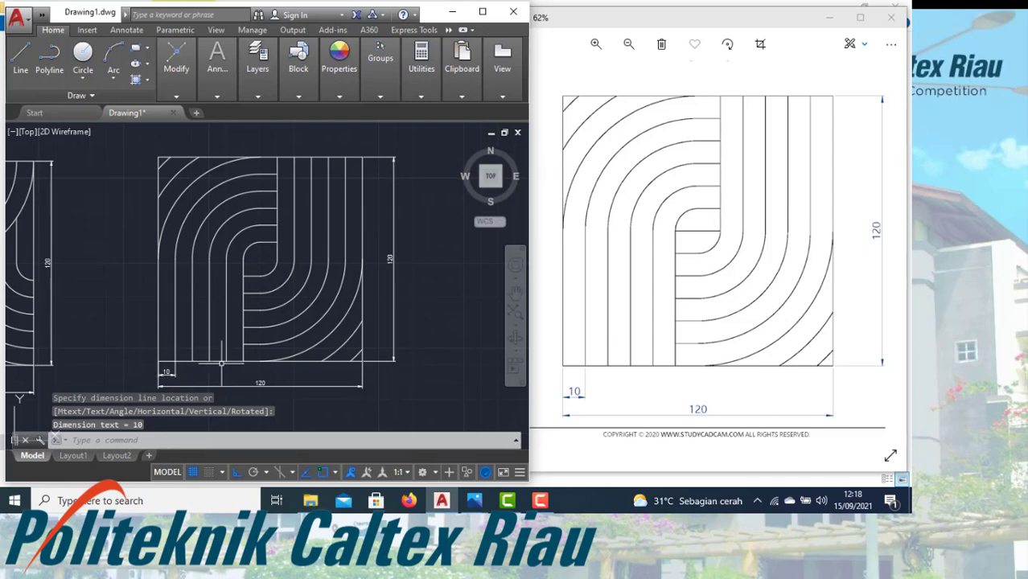
{"action": "scroll", "coordinate": [434, 265], "scroll_direction": "down", "scroll_amount": 3}
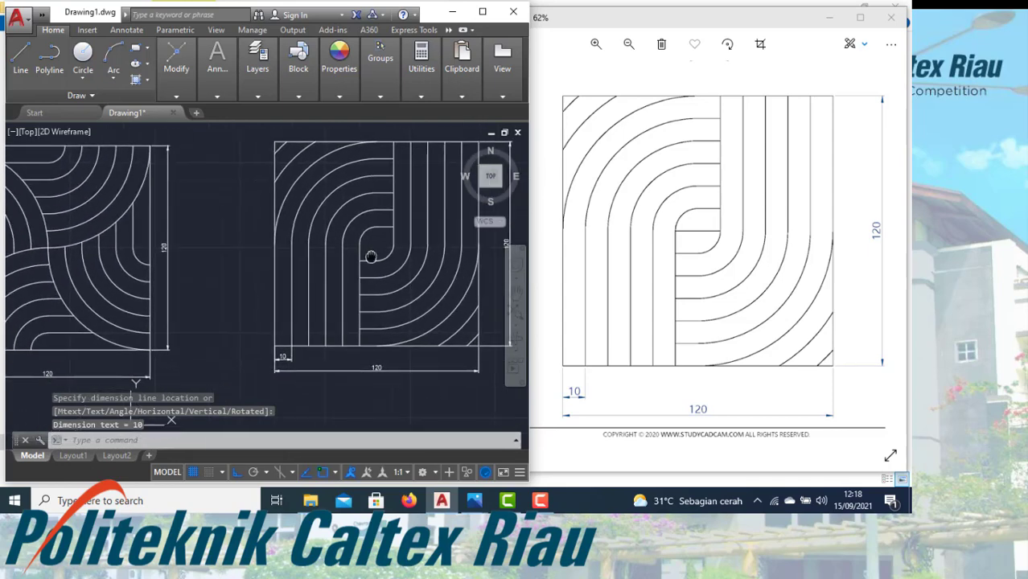
{"action": "middle_click_drag", "start_coordinate": [339, 270], "coordinate": [313, 273]}
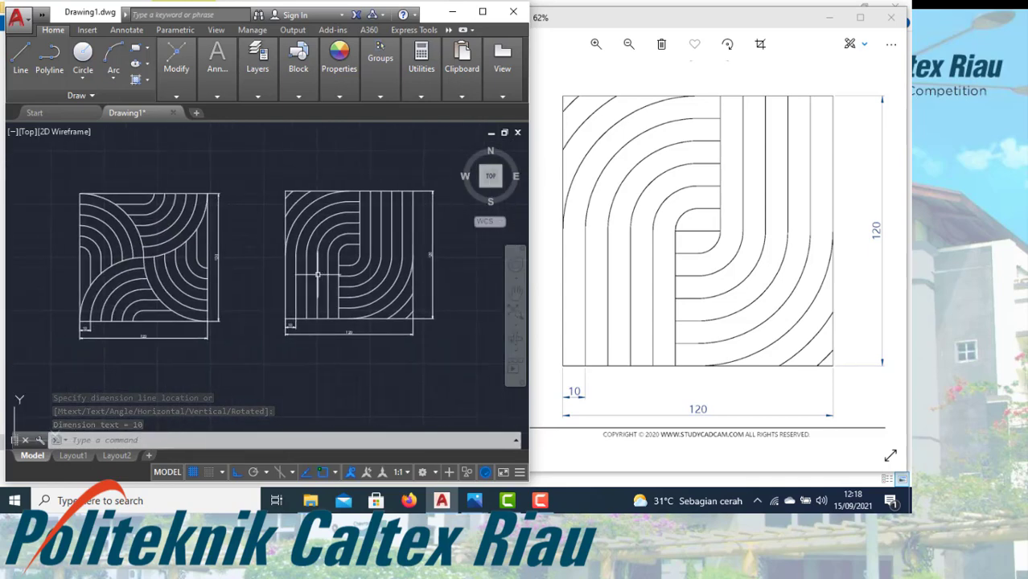